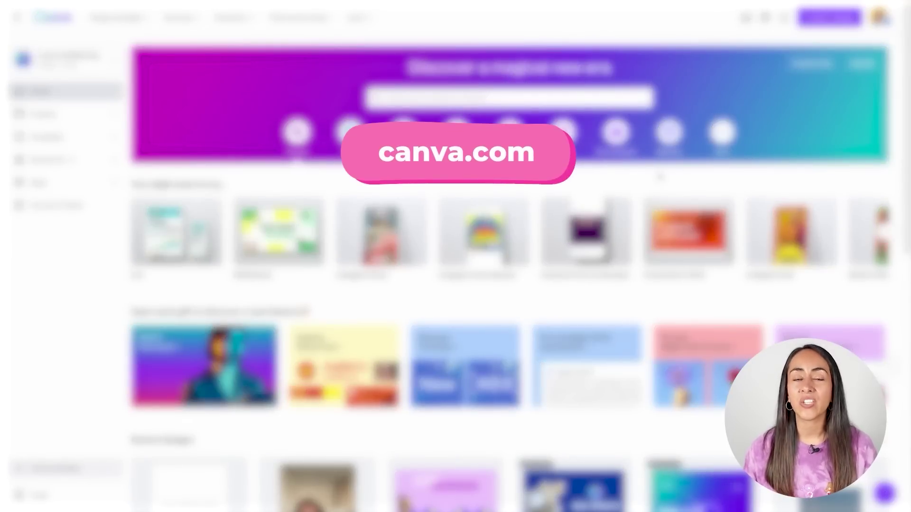
Create a blank square Instagram post from the social media formats.
click(515, 137)
mouse_move(421, 255)
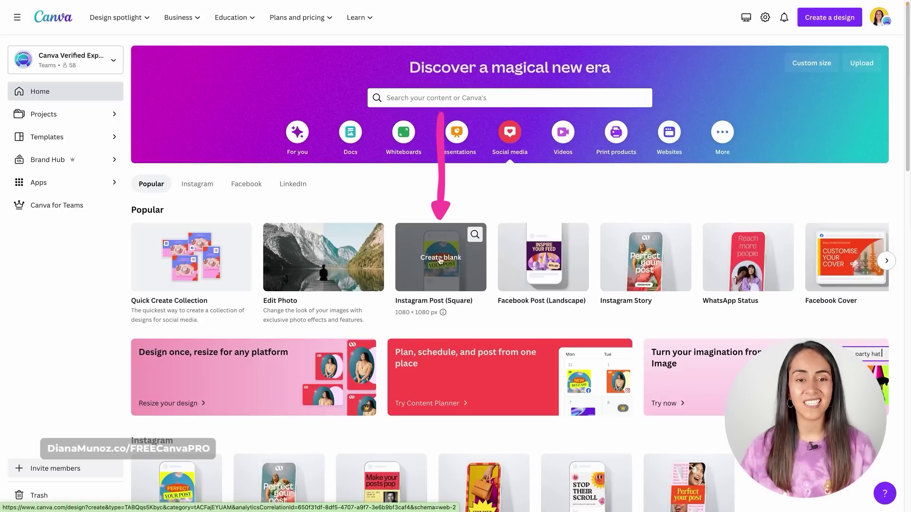
click(447, 258)
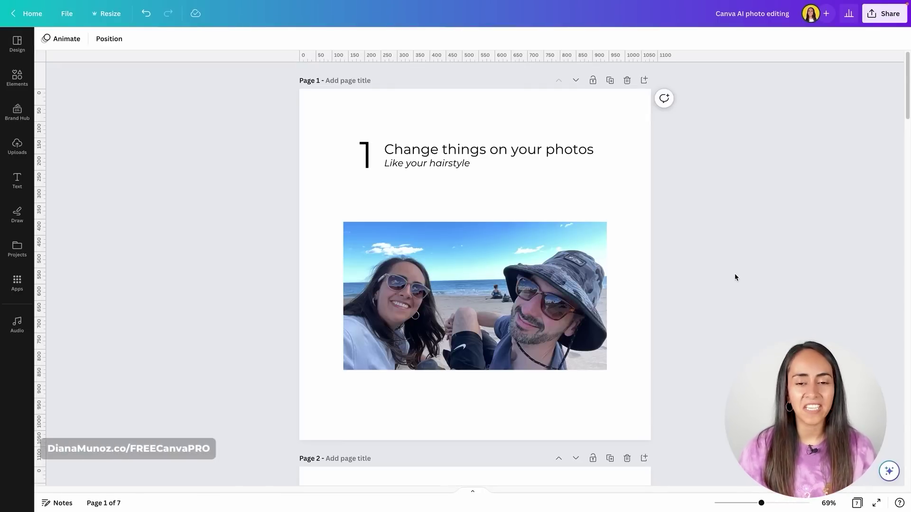
Open the beach photo on page 1 in Magic Edit and brush over all of the woman's hair as the area to edit.
click(441, 289)
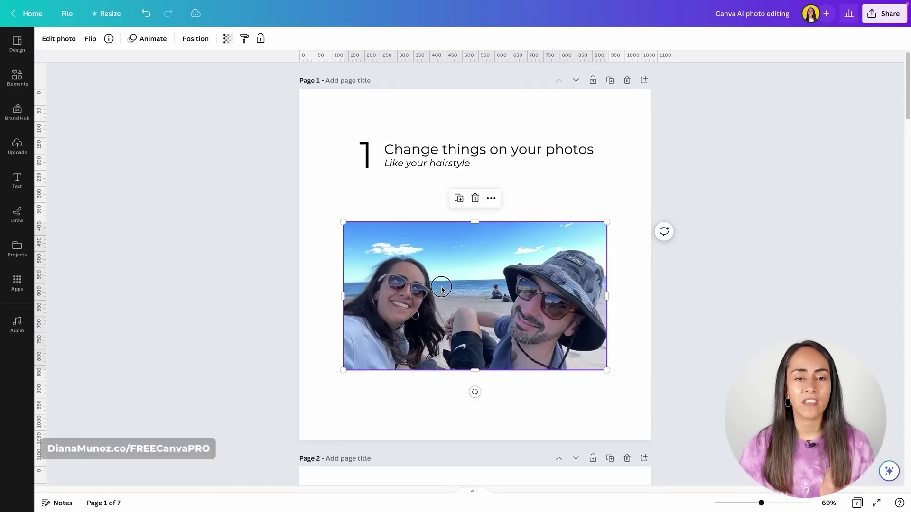
click(68, 38)
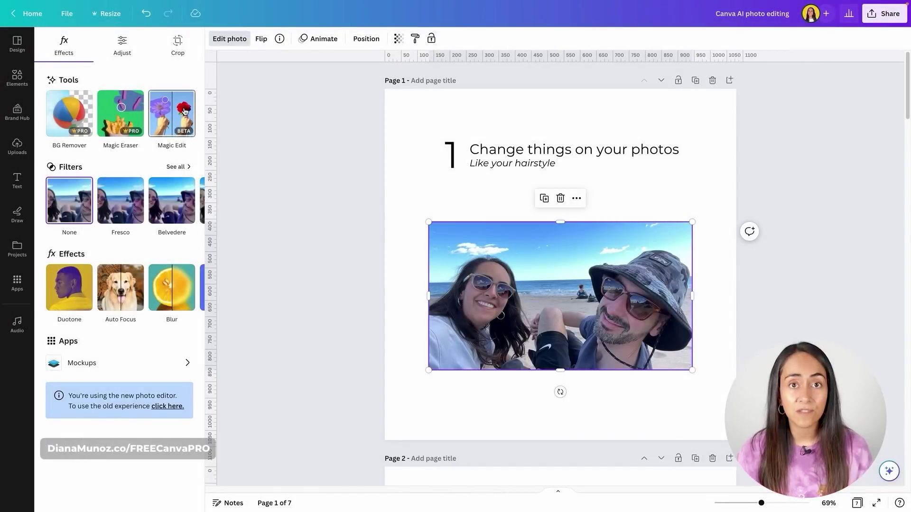
click(171, 113)
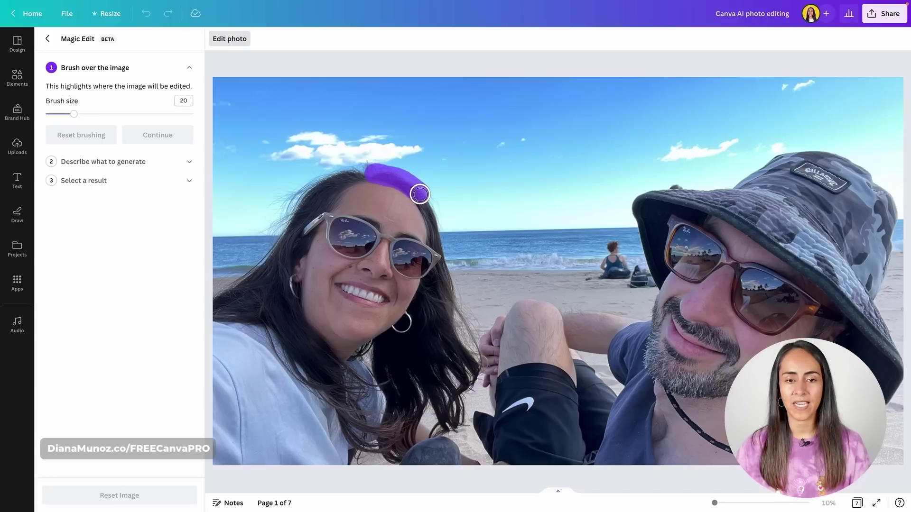
mouse_move(437, 240)
mouse_down()
mouse_move(440, 272)
mouse_move(374, 356)
mouse_move(442, 325)
mouse_move(372, 380)
mouse_move(303, 323)
mouse_move(222, 303)
mouse_move(348, 179)
mouse_move(286, 288)
mouse_up()
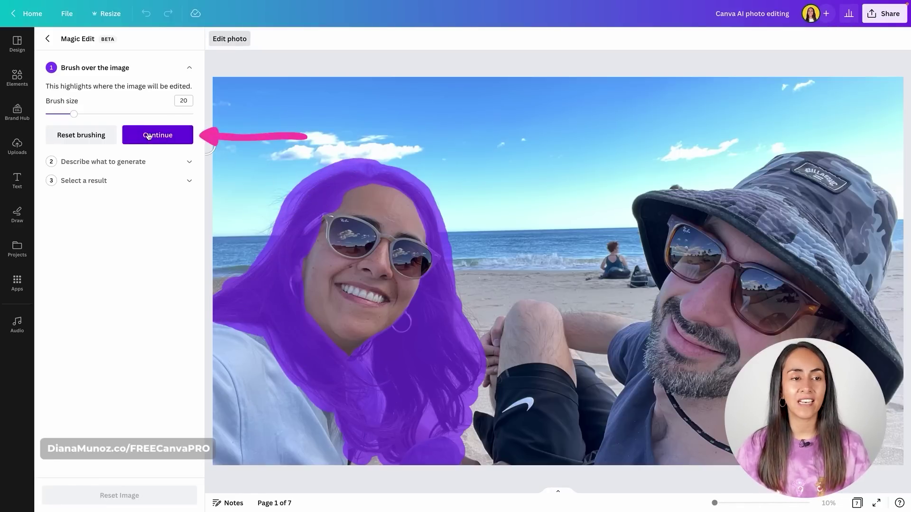
click(168, 135)
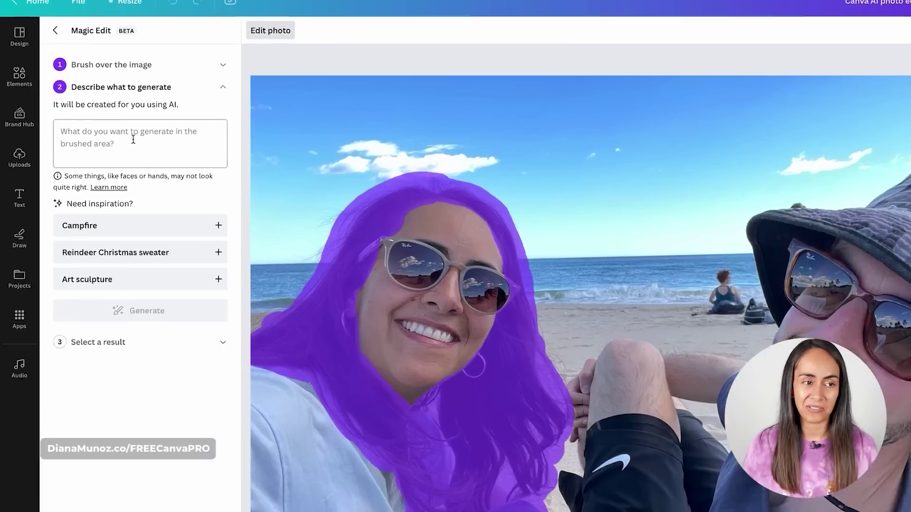
Describe the brushed area as "blue and purple hair" and generate the results.
click(113, 131)
text(blue and purple hair)
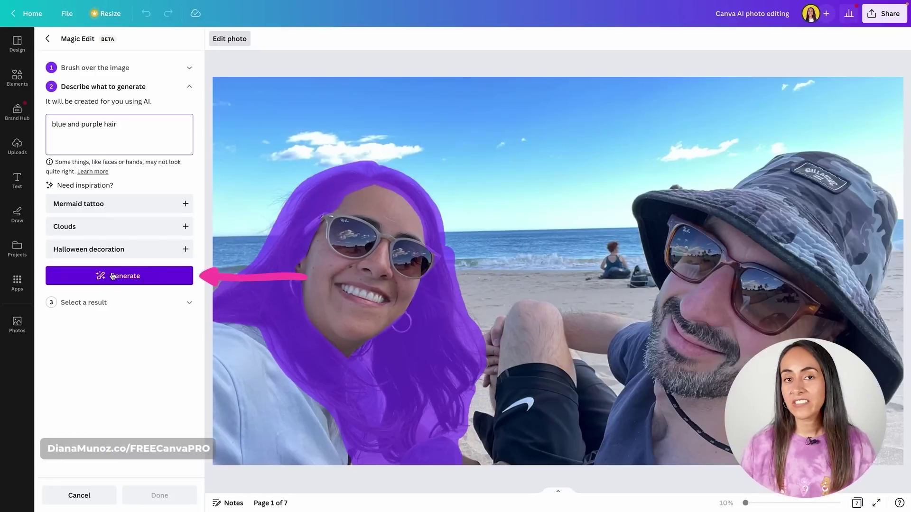
click(125, 277)
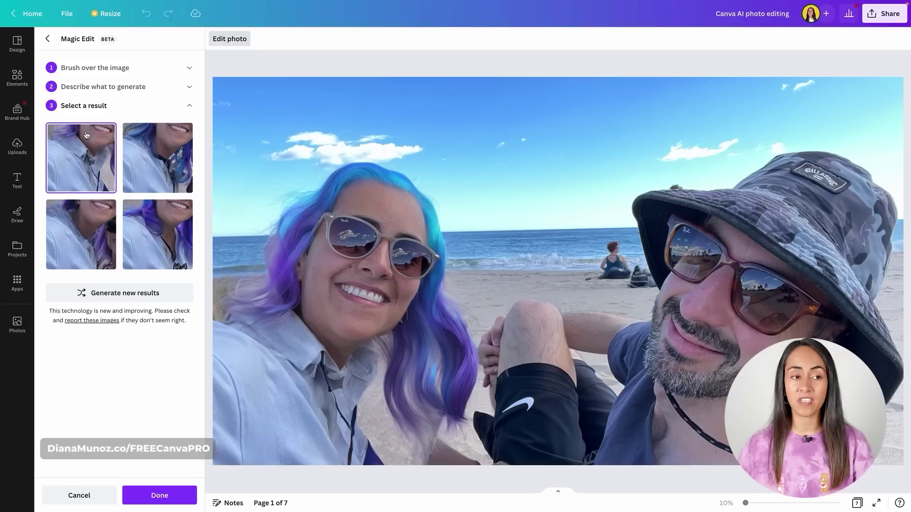
Preview the generated blue and purple hair variations on the beach photo.
click(176, 147)
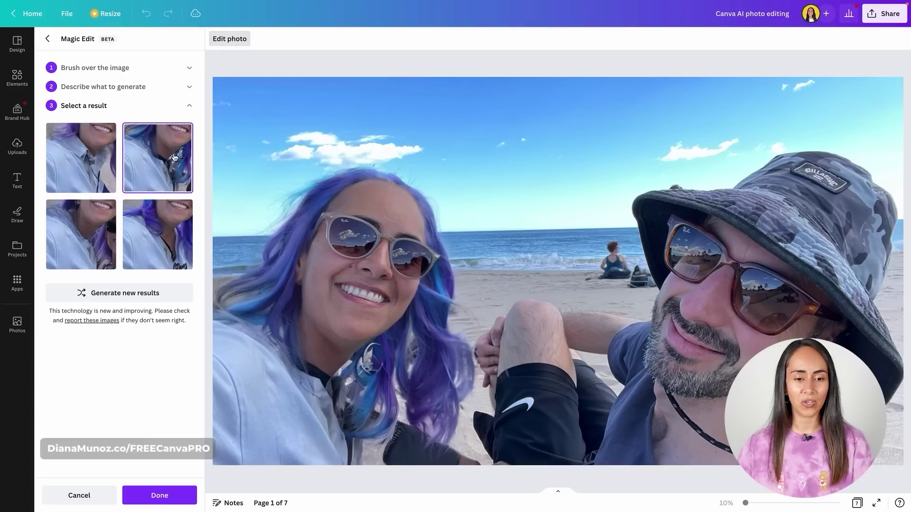
click(85, 235)
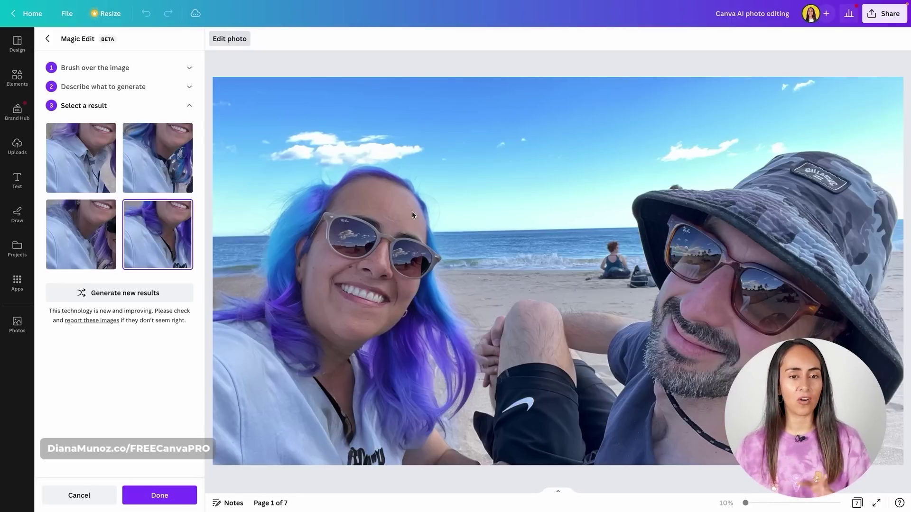
click(156, 165)
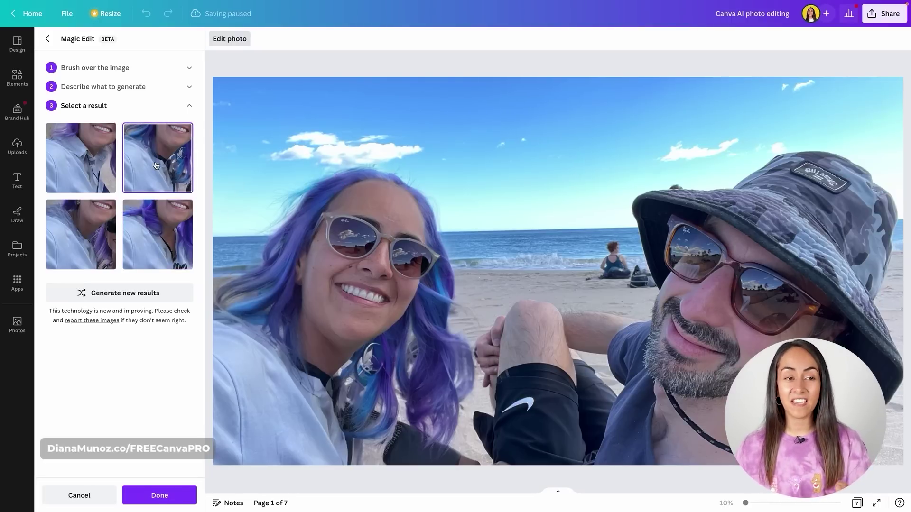
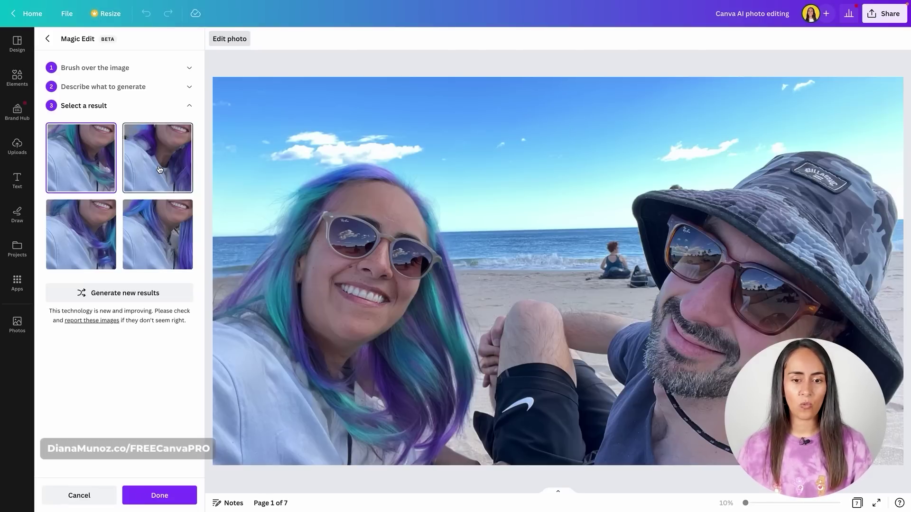
Compare the new set of hair results and apply the first one, with teal and purple hair, to the beach photo.
click(159, 170)
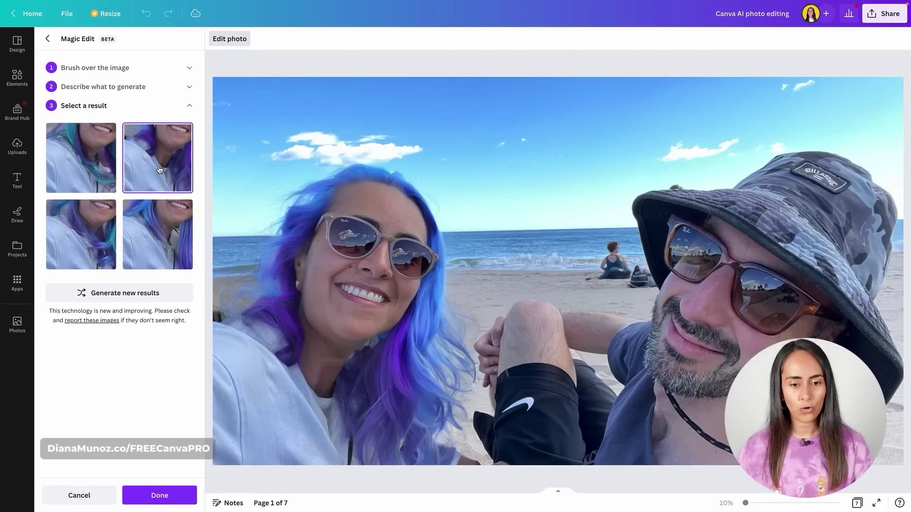
click(93, 238)
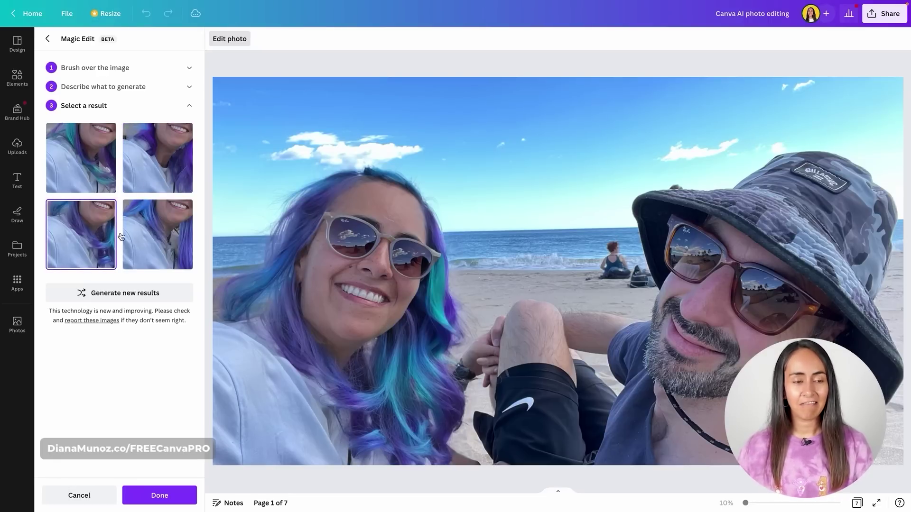
click(159, 239)
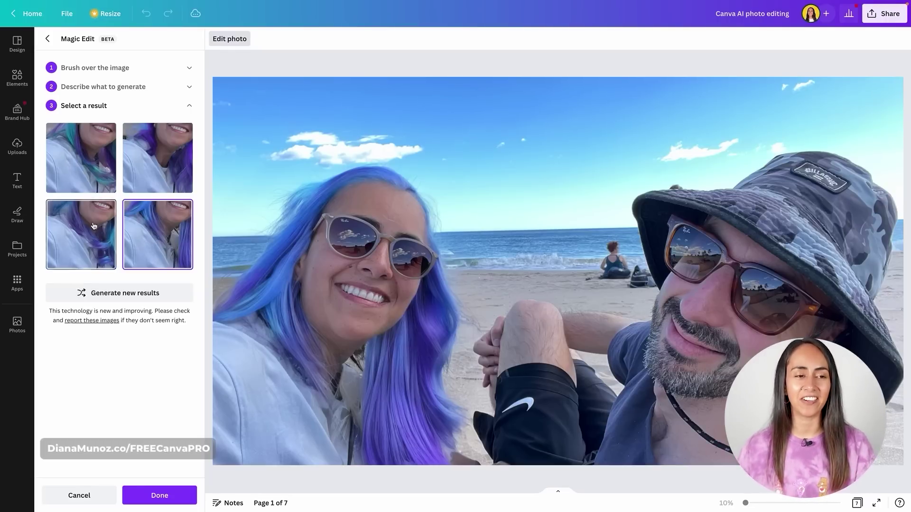
click(96, 184)
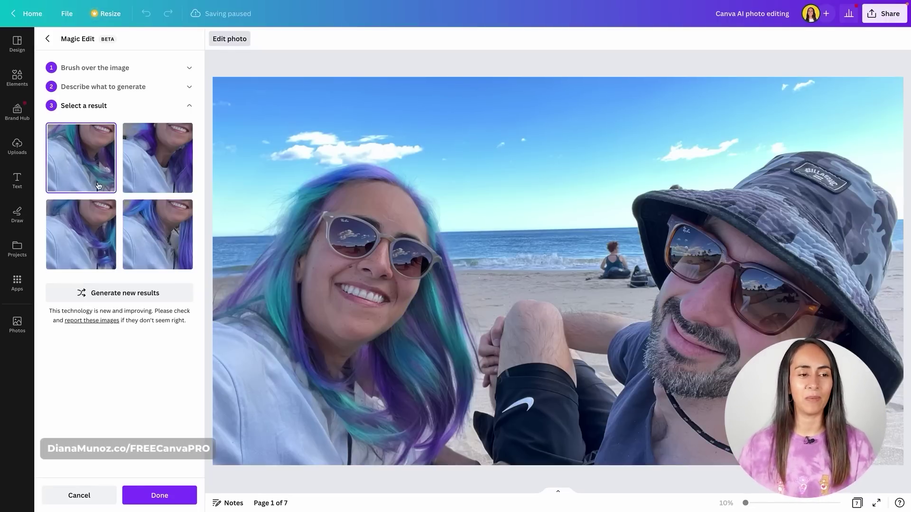
click(181, 182)
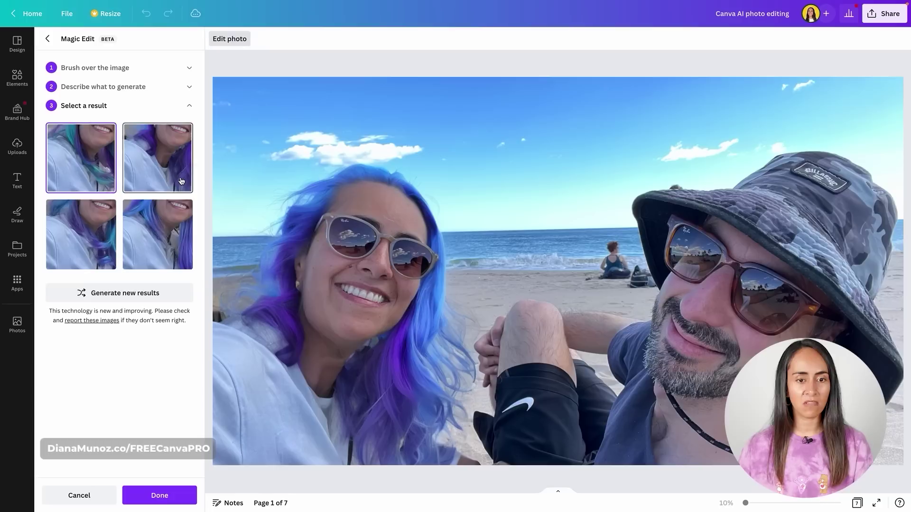
click(98, 246)
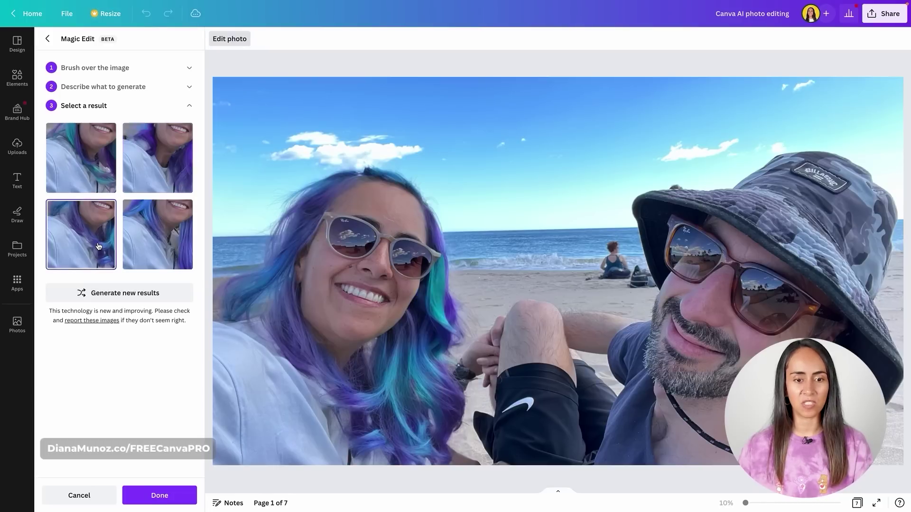
click(96, 187)
click(153, 175)
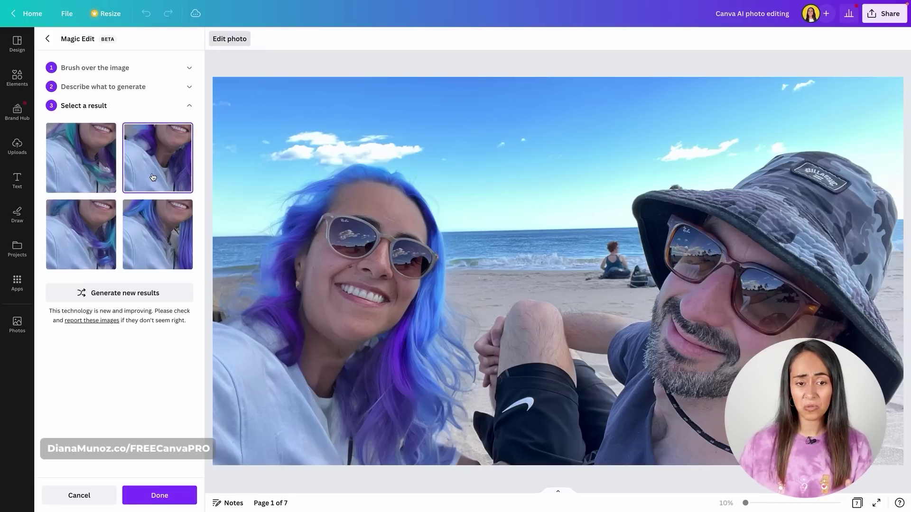
click(100, 156)
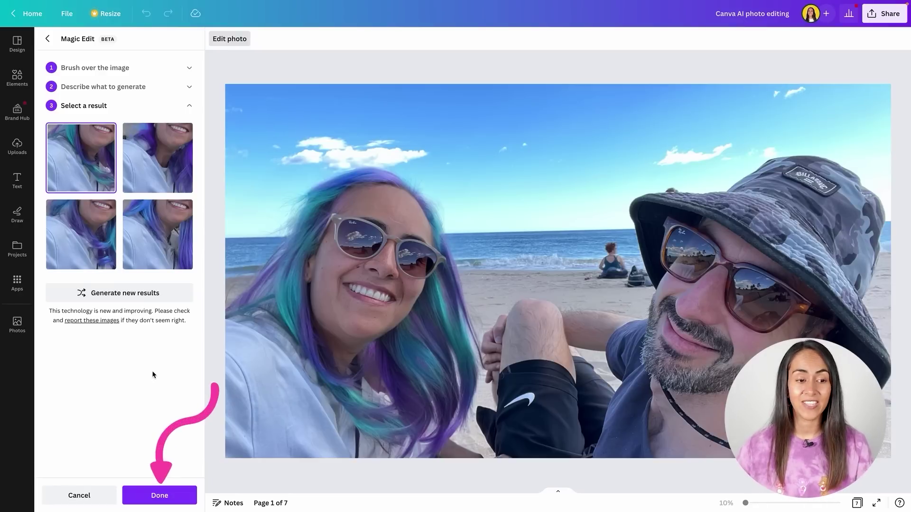
click(159, 495)
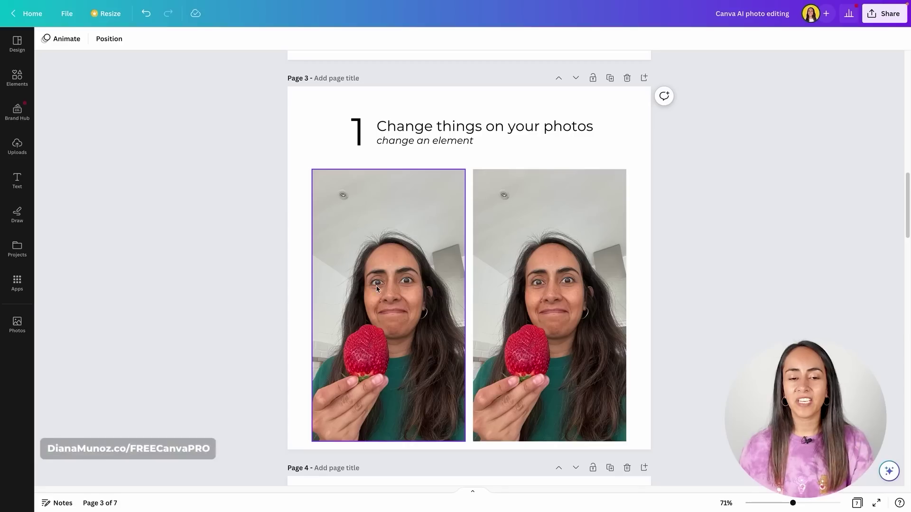
Open the right-hand strawberry photo on page 3 in Magic Edit.
click(375, 290)
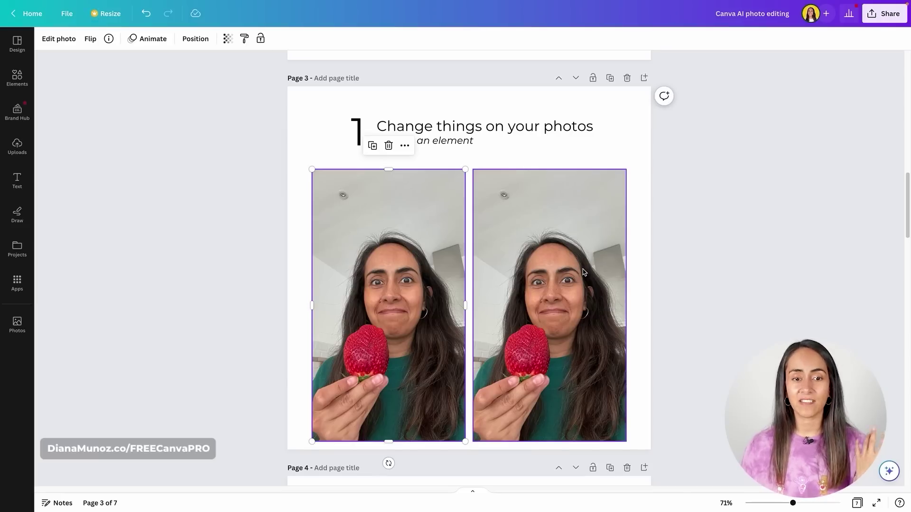
key(Escape)
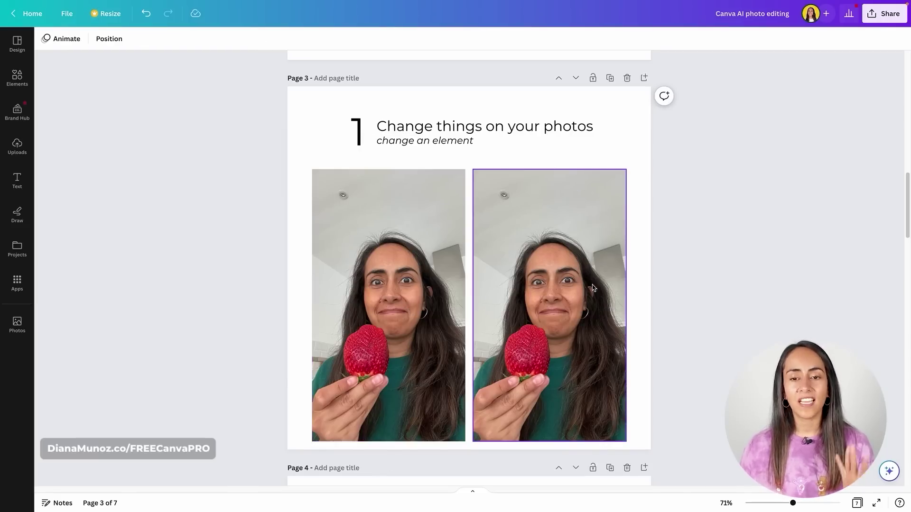
click(555, 282)
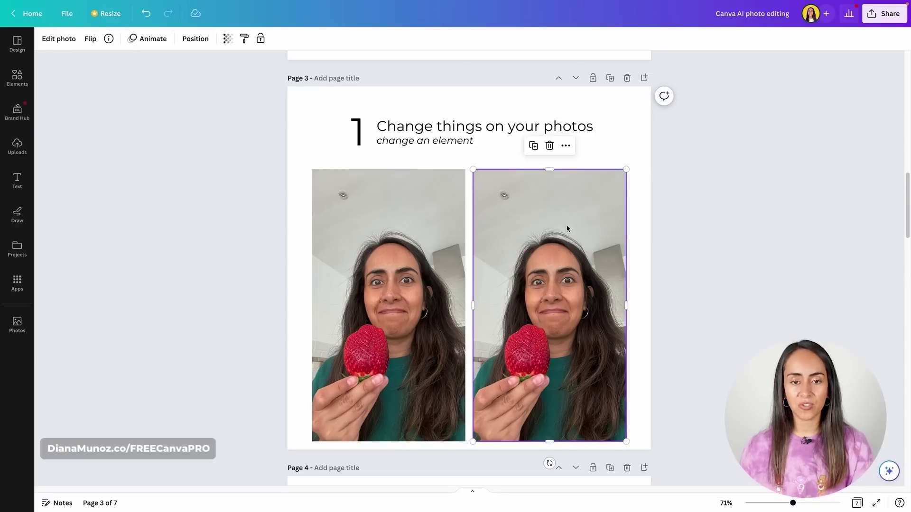
click(76, 44)
click(179, 112)
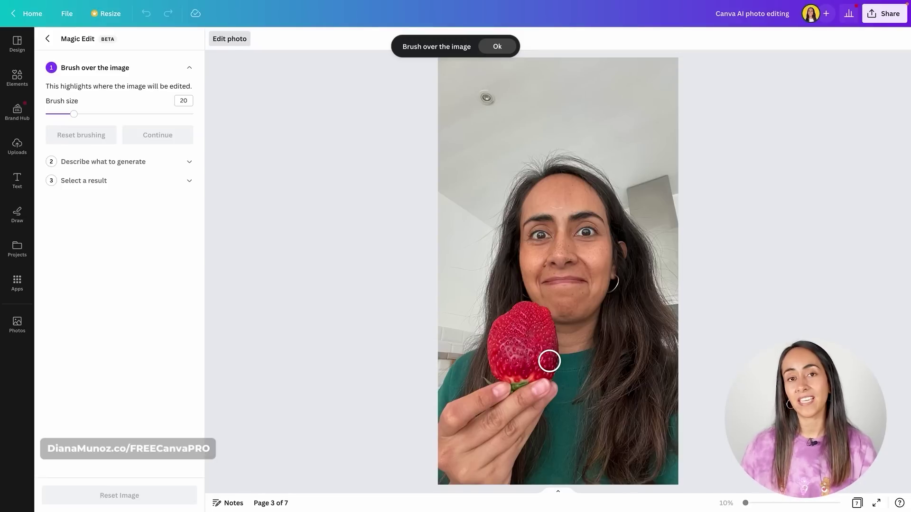
Brush over the whole strawberry, reducing the brush size to 4 for the edges near the fingers, and accept the brushed area.
mouse_move(549, 361)
mouse_down()
mouse_move(538, 316)
mouse_move(505, 321)
mouse_move(498, 364)
mouse_move(524, 371)
mouse_move(519, 337)
mouse_move(535, 337)
mouse_move(546, 366)
mouse_up()
drag(73, 114, 57, 114)
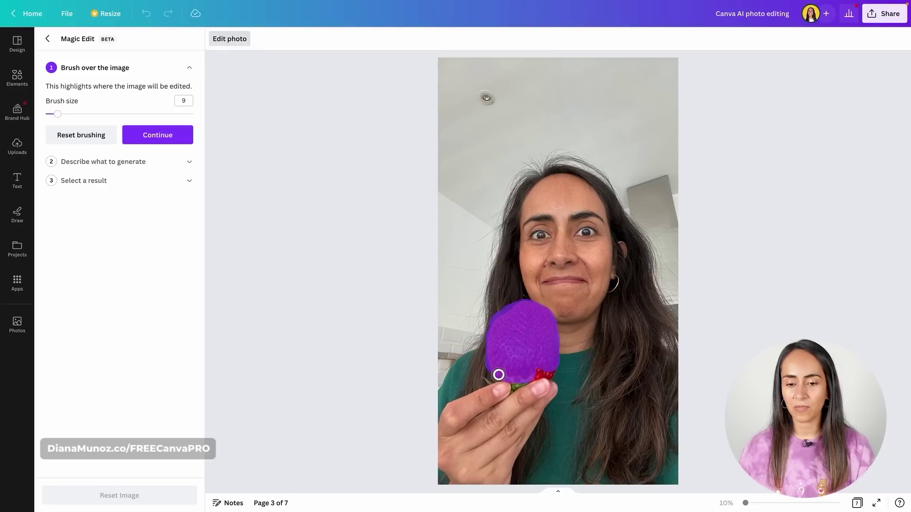
drag(57, 114, 54, 114)
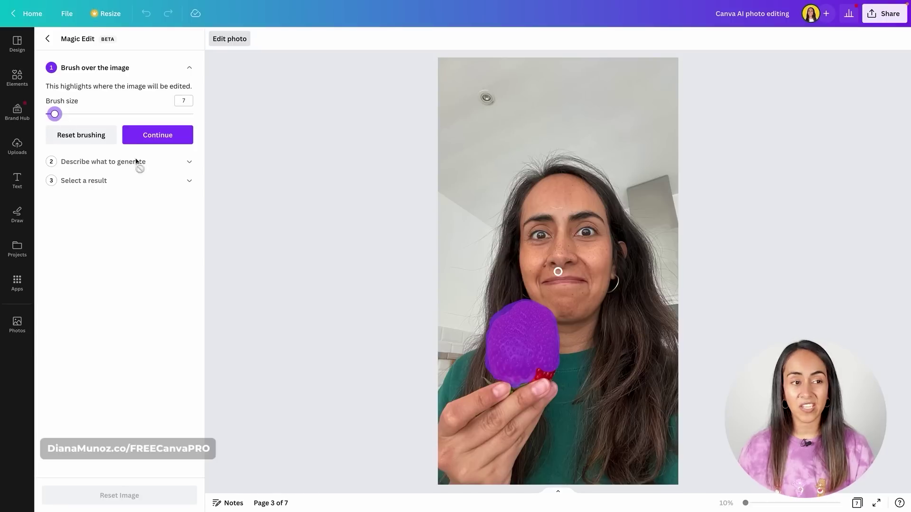
key(Left)
key(Left)
key(Left)
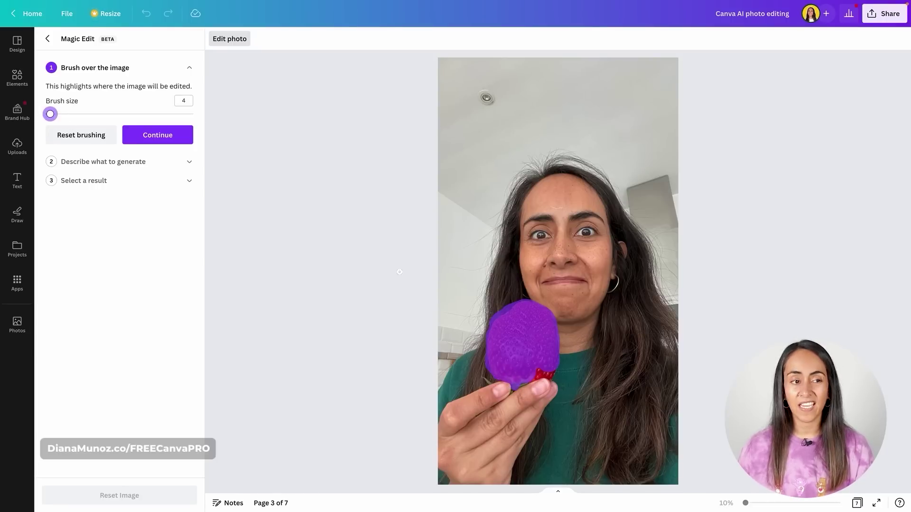
drag(512, 392, 544, 371)
click(165, 135)
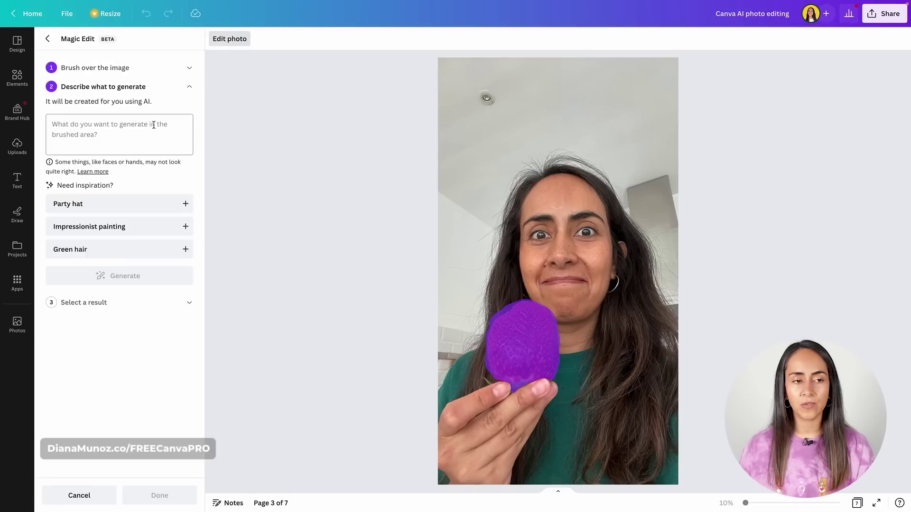
Generate a "baby chihuaha" in the brushed area and select the third result, the light-brown puppy above a red flower.
click(123, 130)
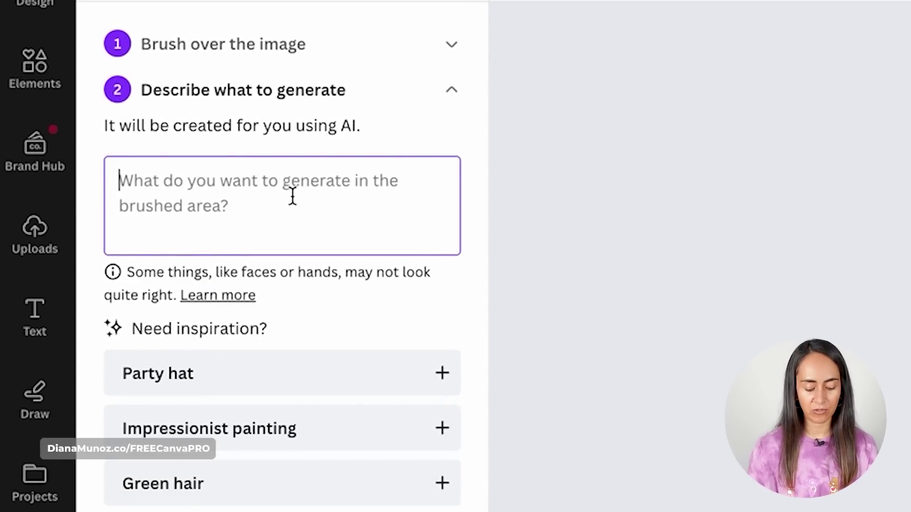
text(baby chih)
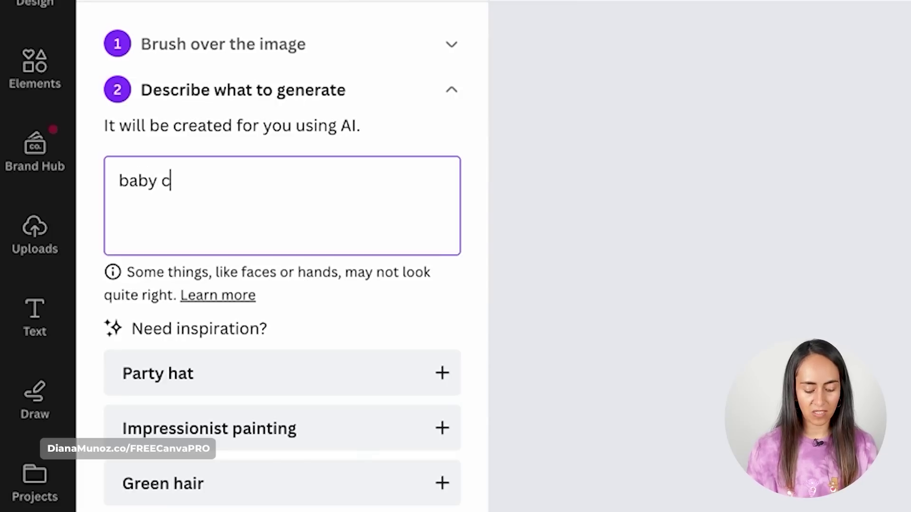
text(uaha)
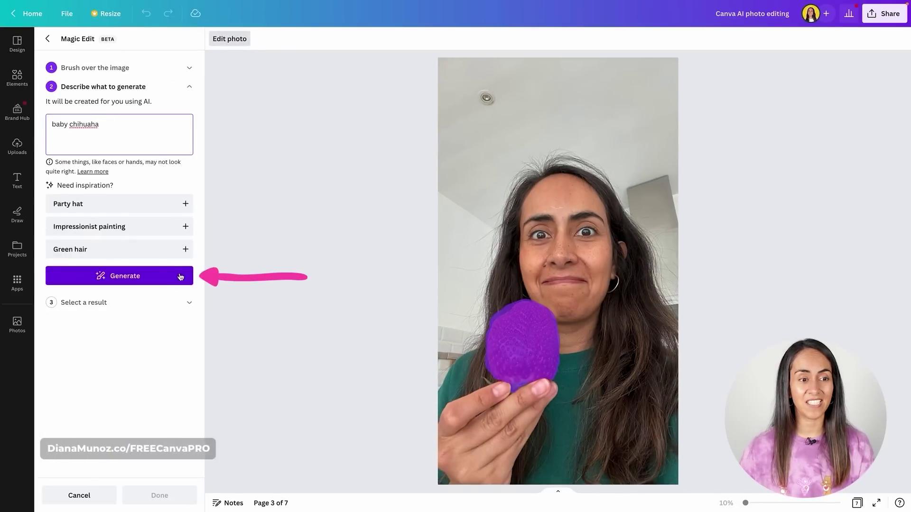
click(181, 277)
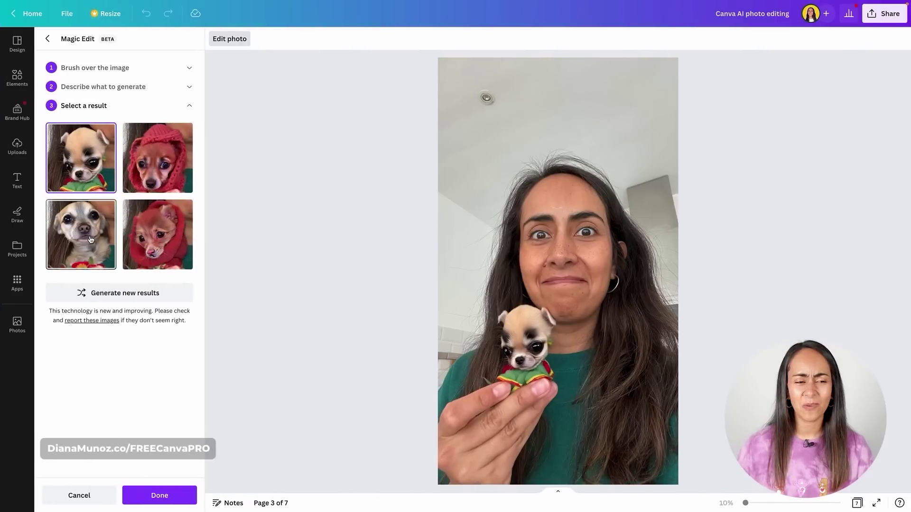
click(93, 235)
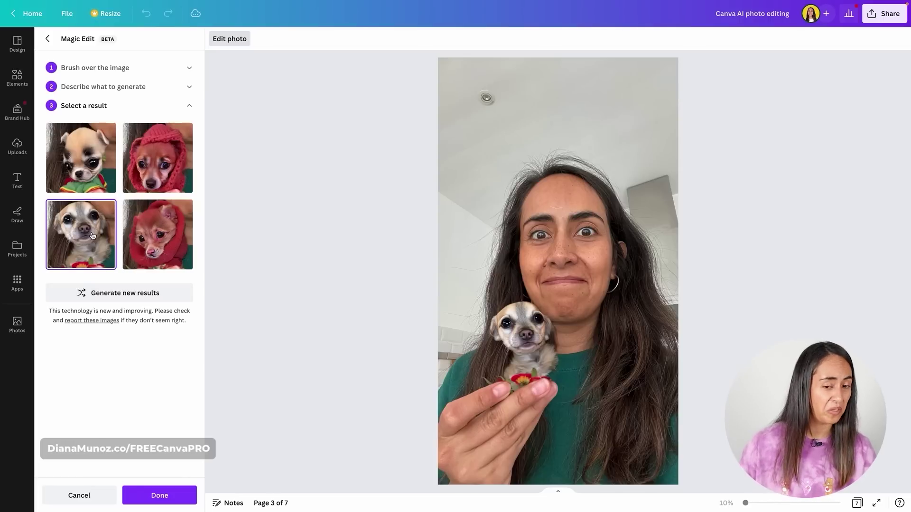
Compare the other chihuahua results in the photo and reselect the third one, the light-brown puppy above the red flower.
click(90, 191)
click(142, 171)
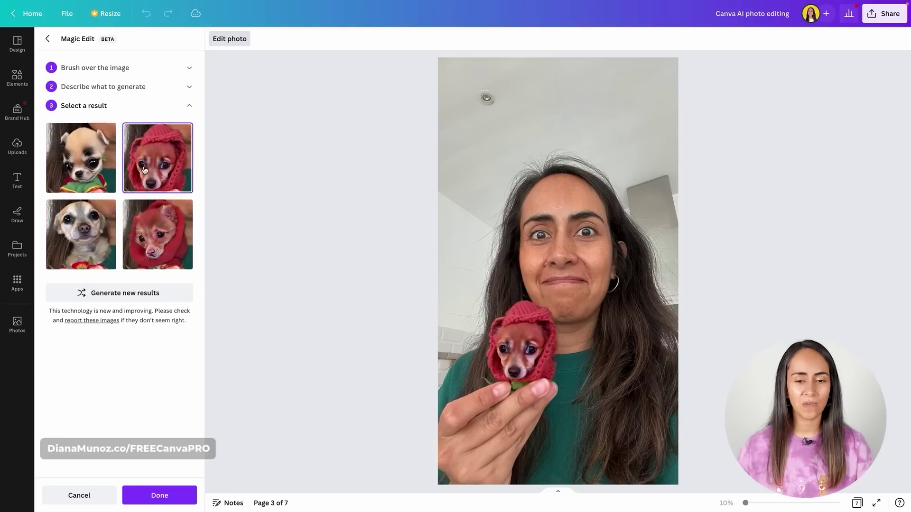
click(170, 234)
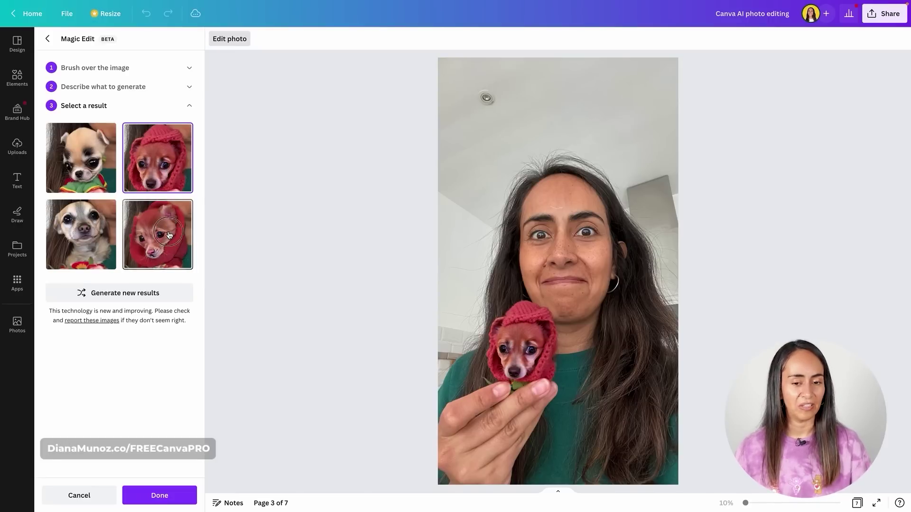
click(165, 185)
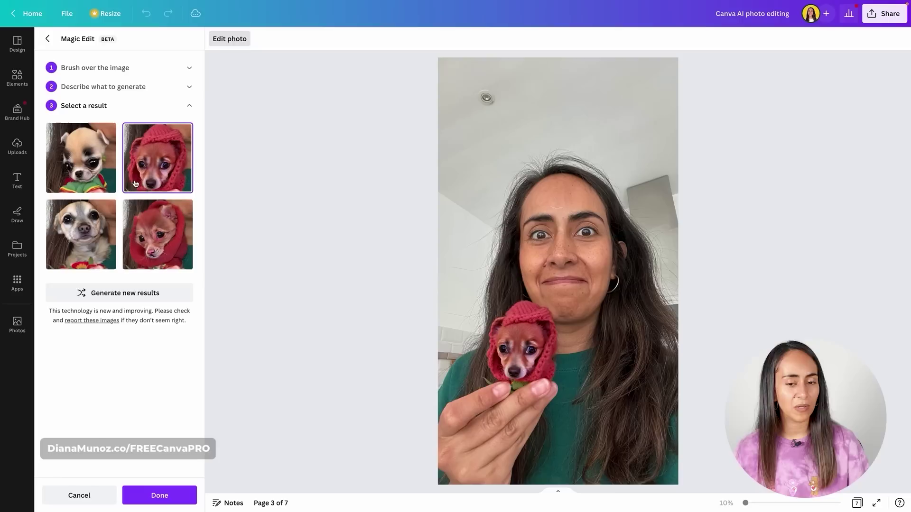
click(106, 181)
click(105, 207)
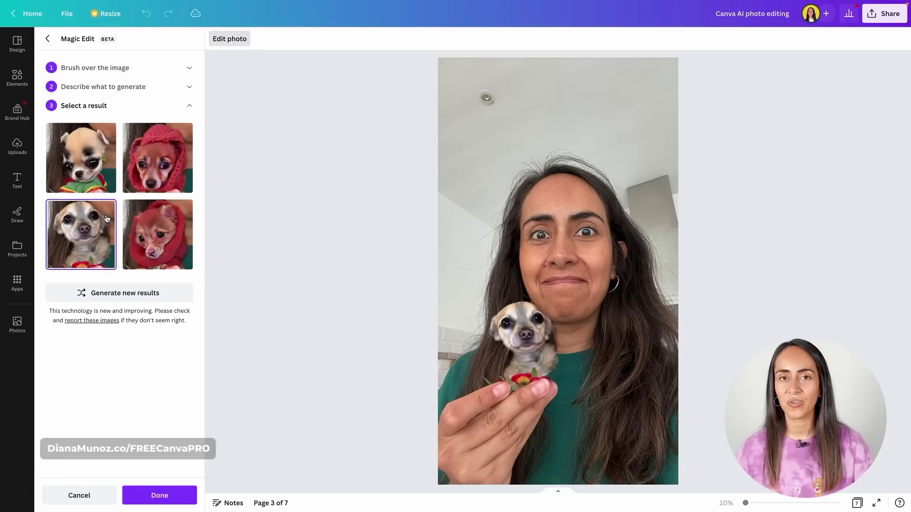
Generate a new set of chihuahua results and preview each of the four in the strawberry photo.
click(152, 295)
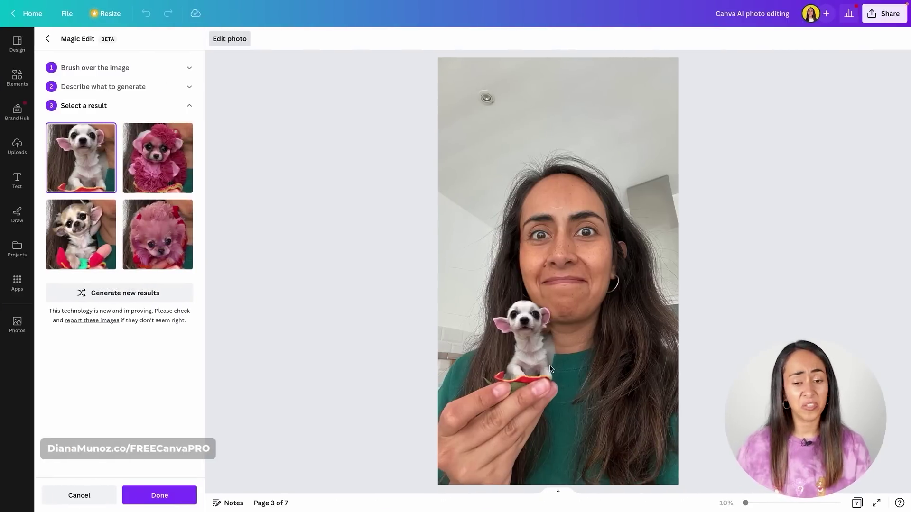
click(147, 166)
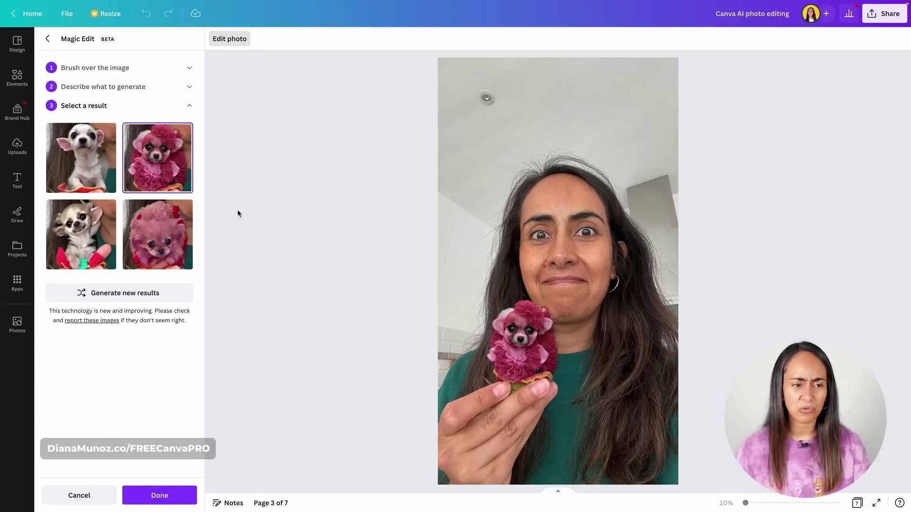
click(104, 240)
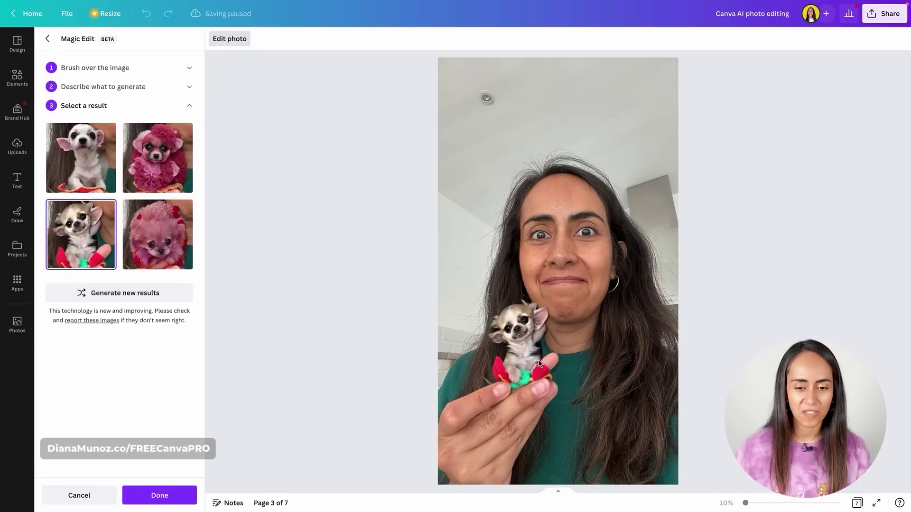
click(156, 218)
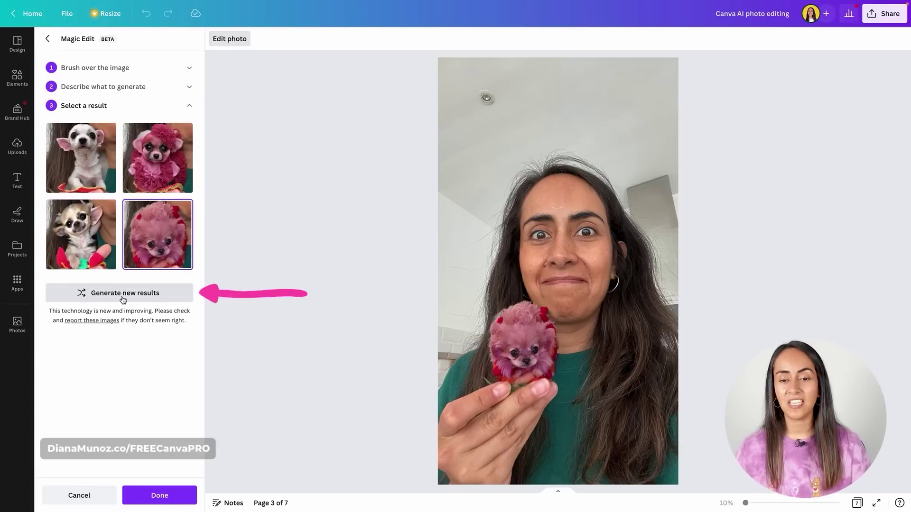
Generate another set of chihuahua results and compare the red-petalled, cream, grey and red puppies in the photo.
click(123, 299)
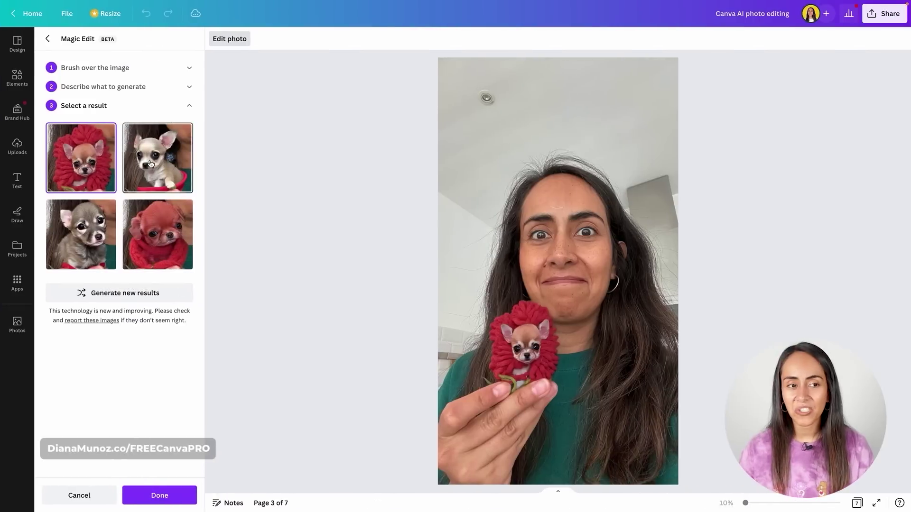
click(151, 163)
click(79, 232)
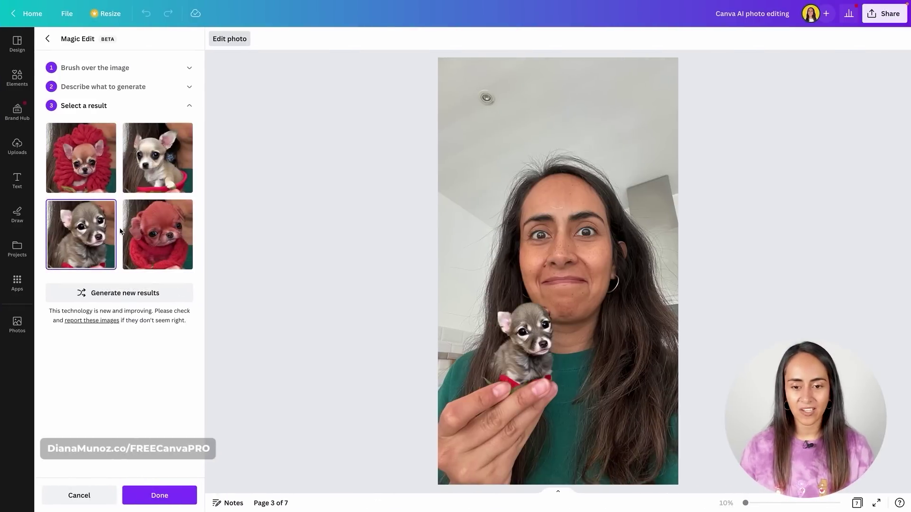
click(149, 242)
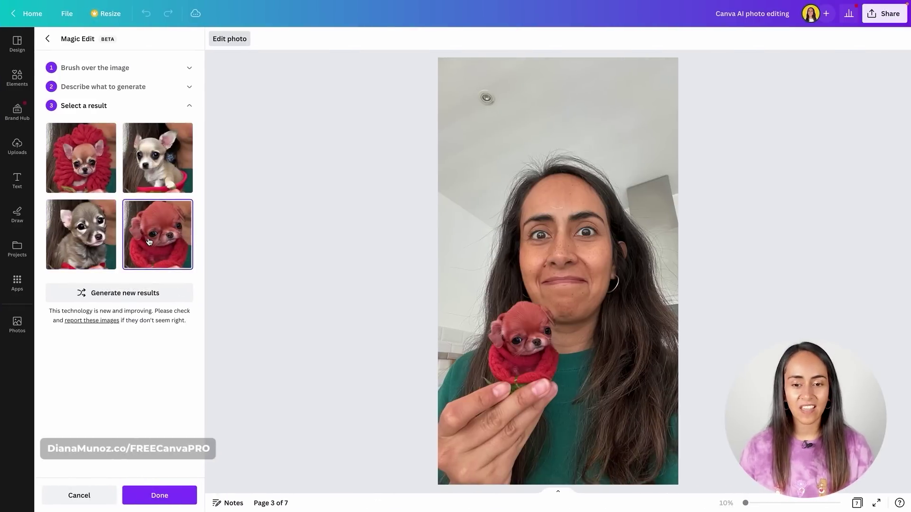
click(151, 191)
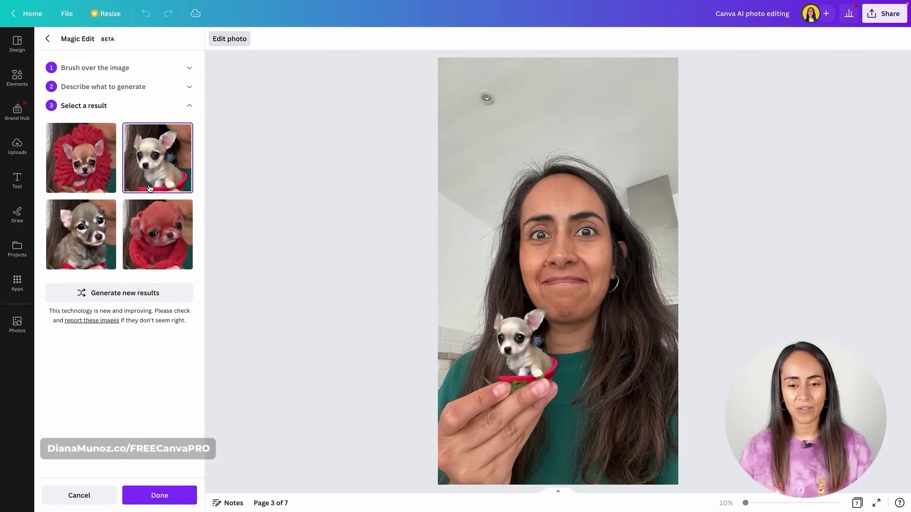
click(93, 160)
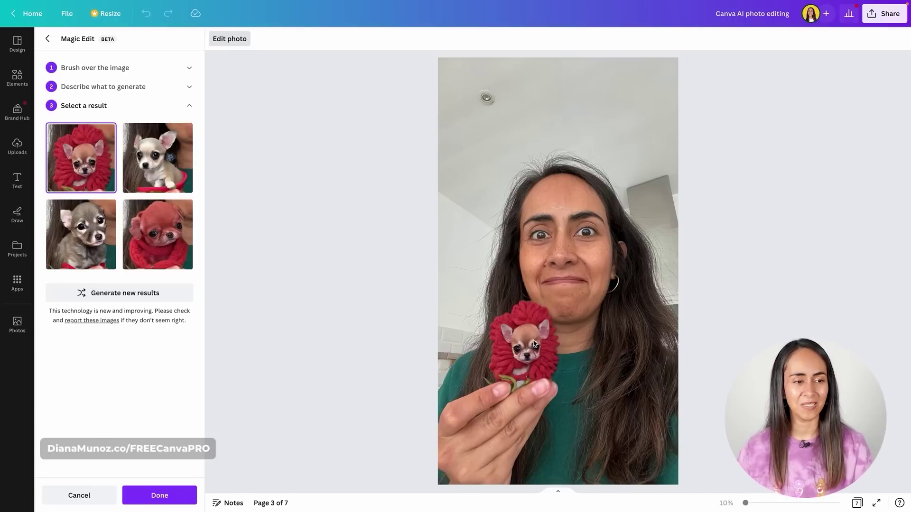
click(179, 164)
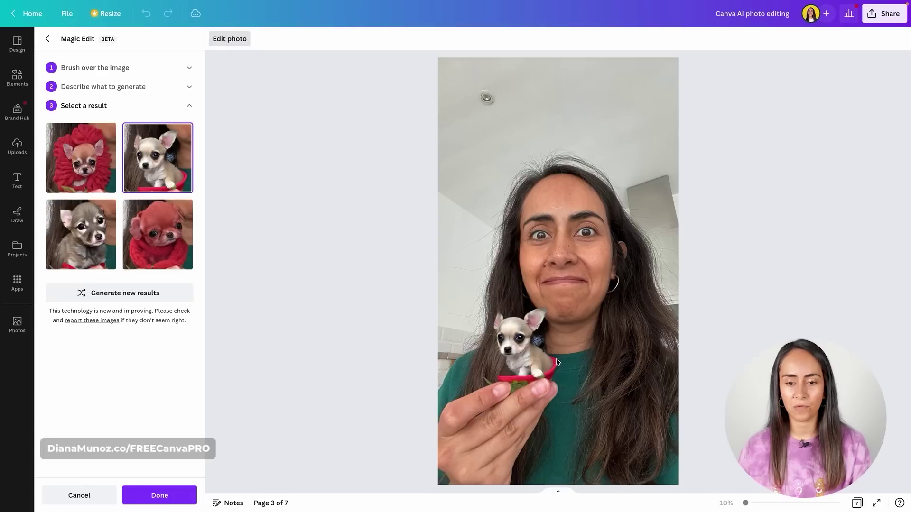
click(166, 249)
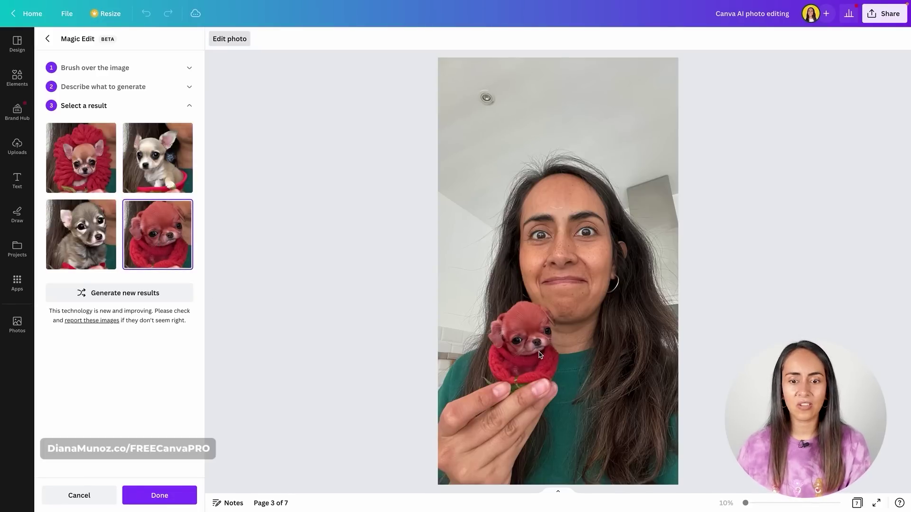
click(87, 227)
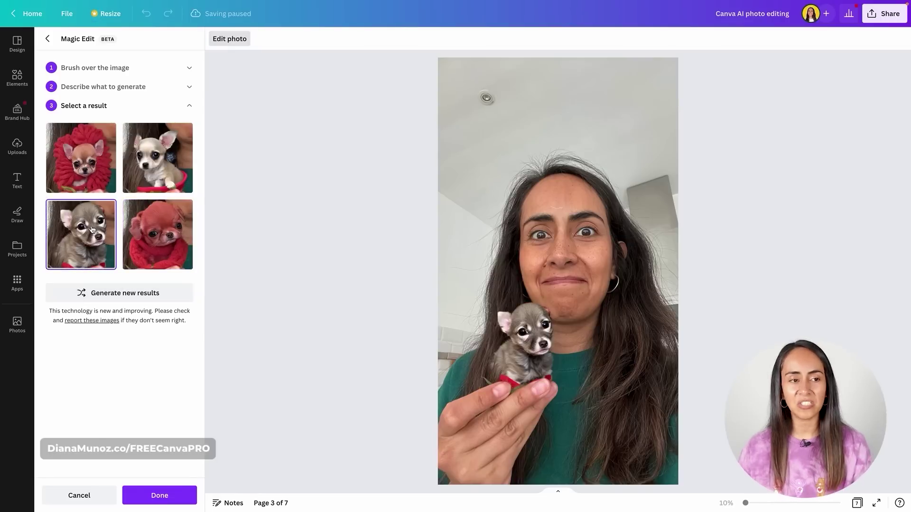
click(91, 180)
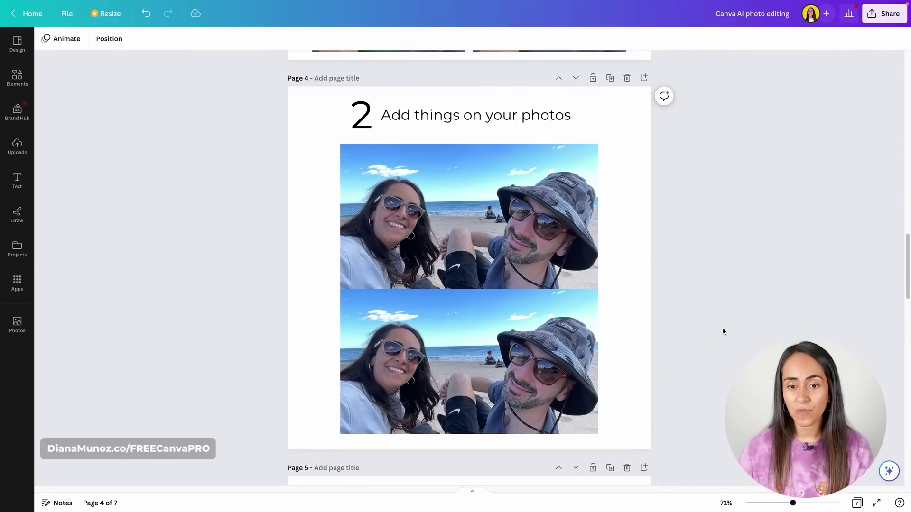
Open the lower beach photo on page 4 in Magic Edit.
click(380, 338)
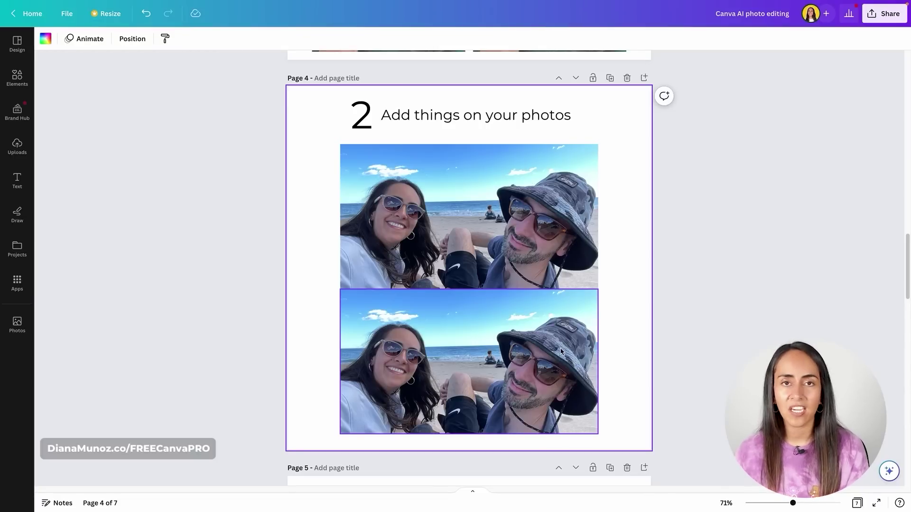
click(548, 239)
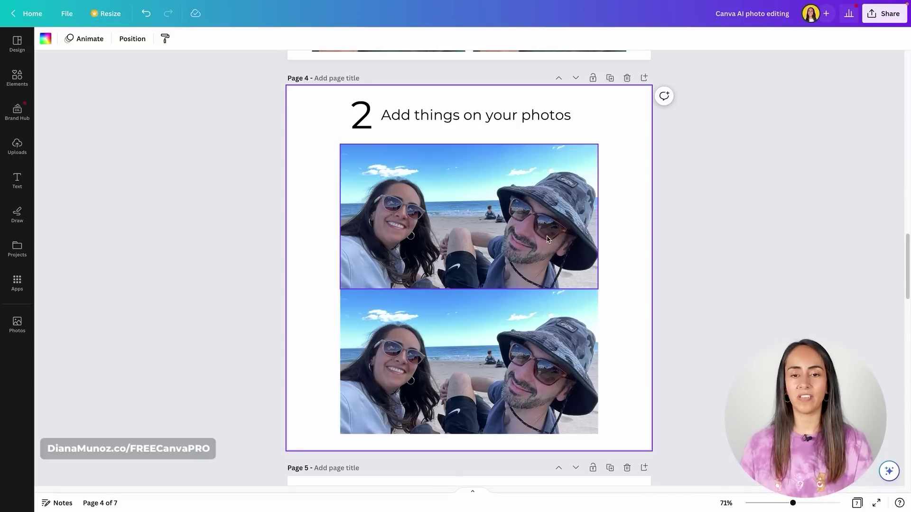
click(472, 331)
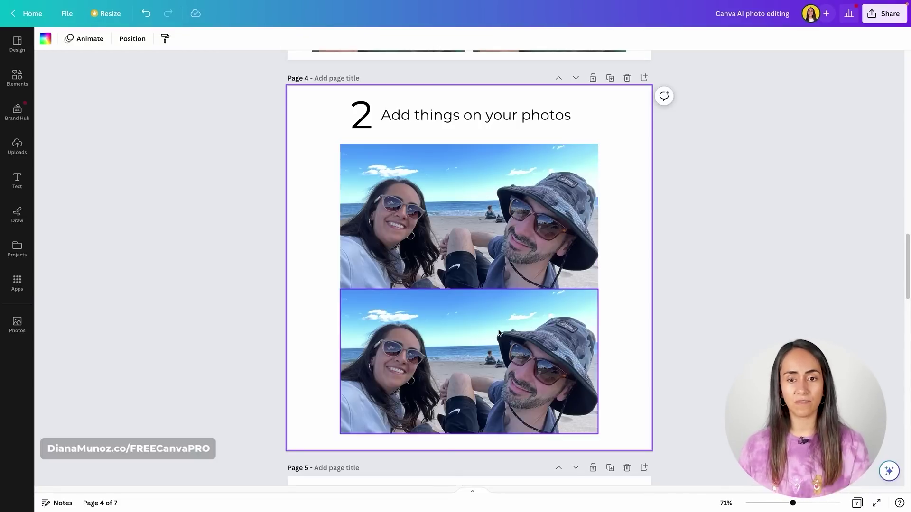
click(462, 331)
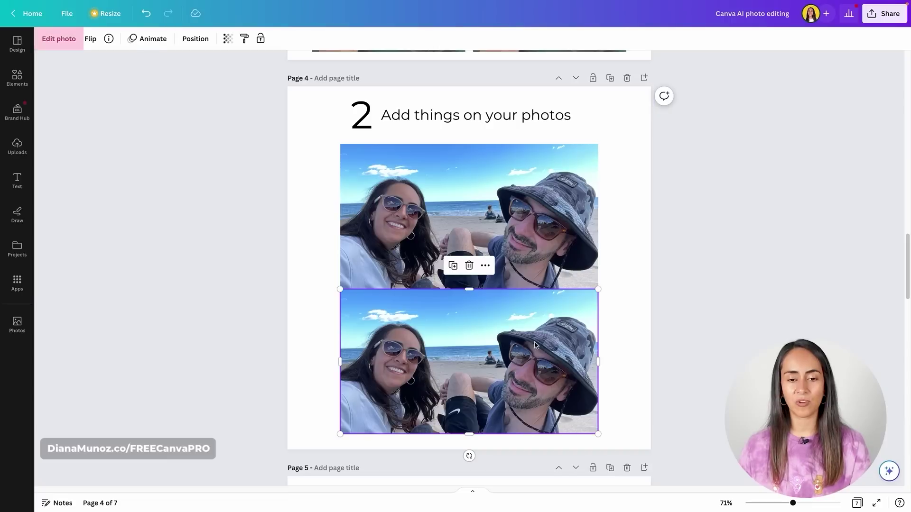
click(68, 46)
click(181, 117)
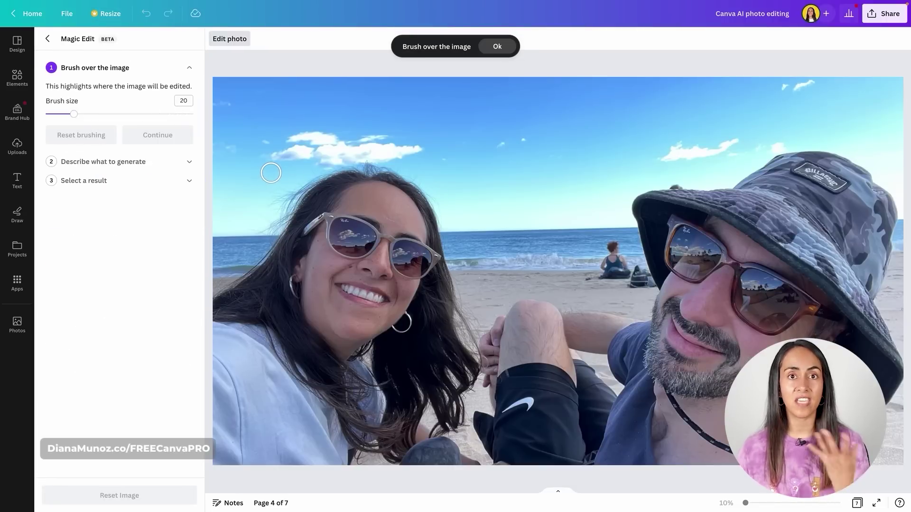
Set the brush size to 59, brush a hat-shaped area over the top of the woman's head, and accept the area.
drag(74, 114, 132, 114)
mouse_move(301, 181)
mouse_down()
mouse_move(385, 180)
mouse_move(465, 228)
mouse_move(375, 166)
mouse_move(294, 187)
mouse_move(399, 183)
mouse_up()
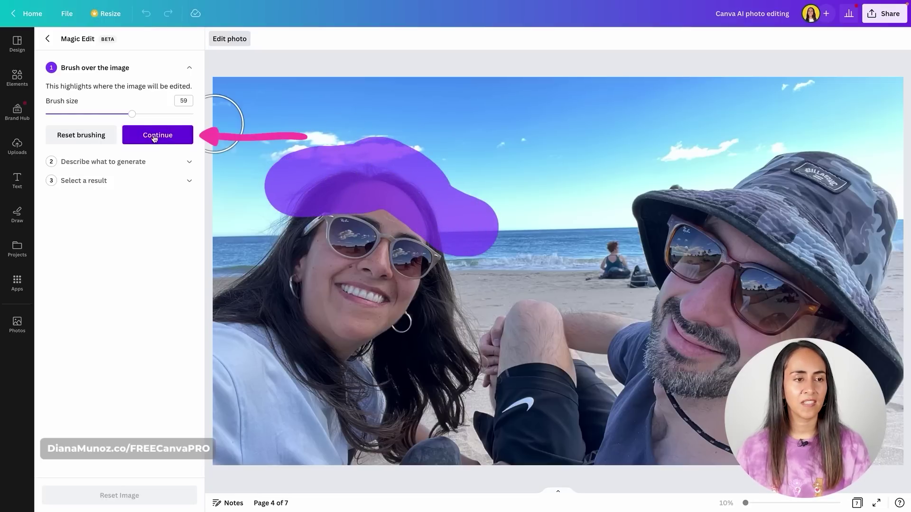
click(153, 135)
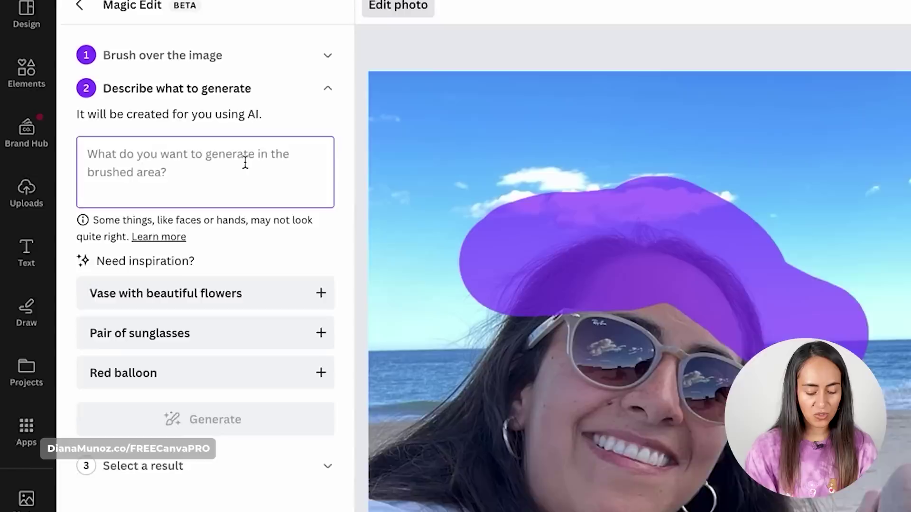
Generate a "hat" in the brushed area on the woman's head.
click(153, 135)
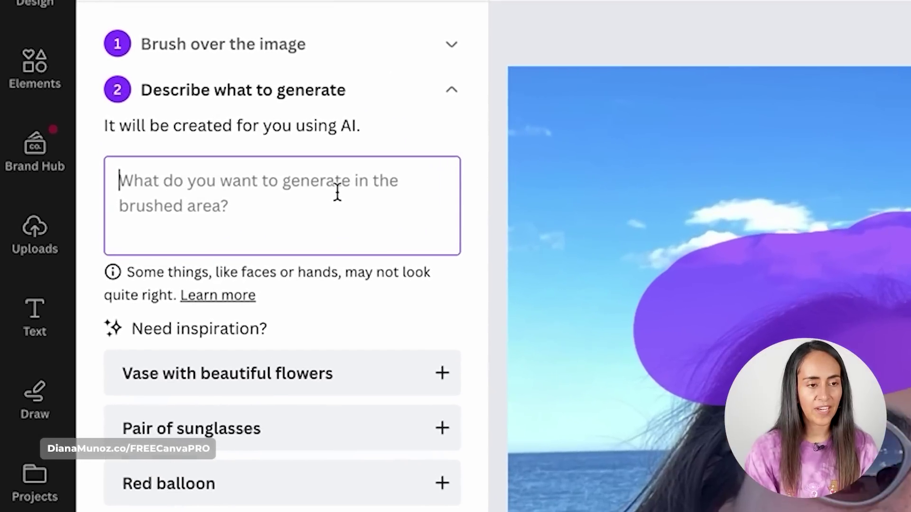
text(hat)
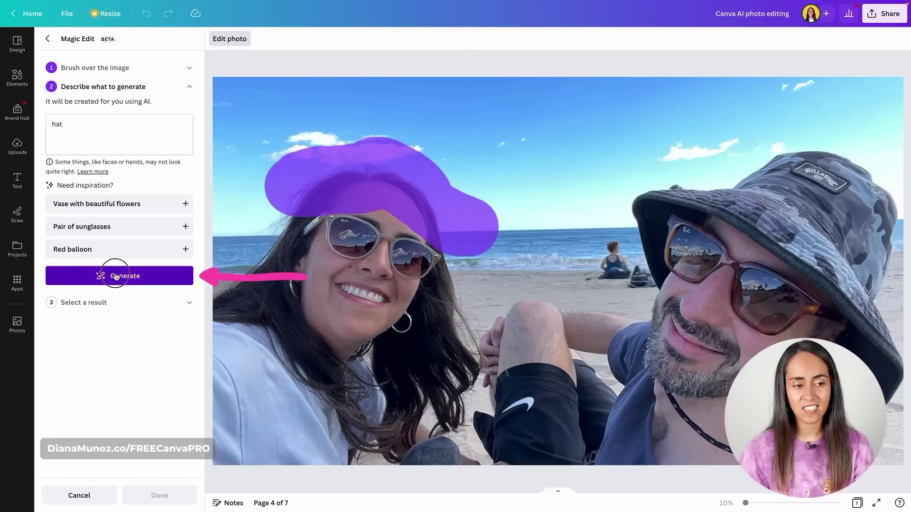
click(116, 274)
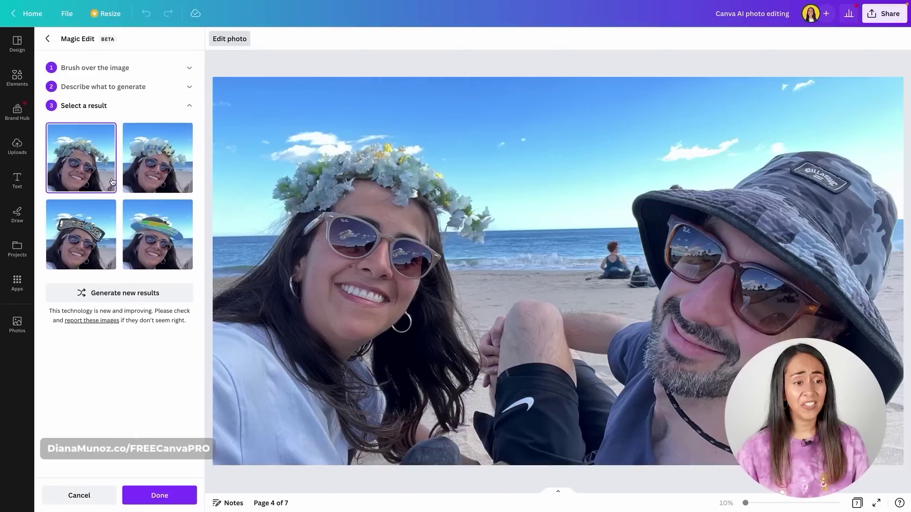
Preview the other three hat results on the beach photo and generate a new set.
click(172, 168)
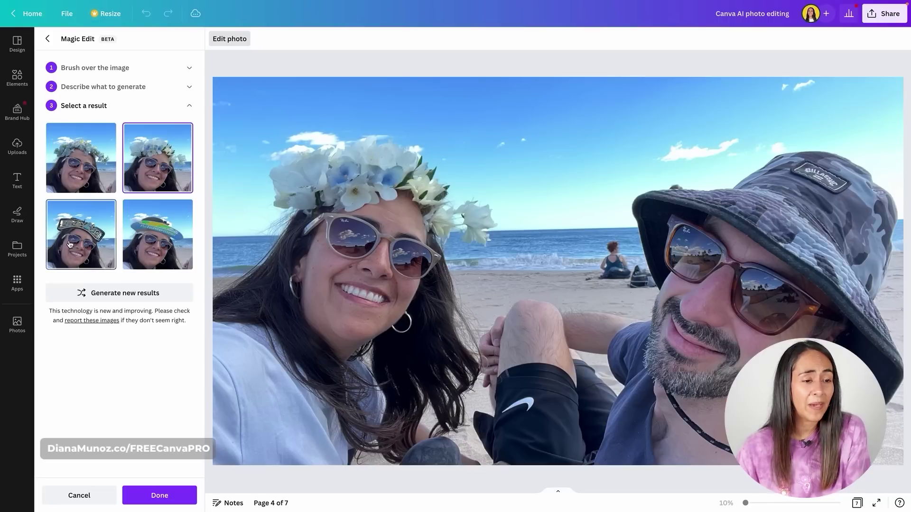
click(172, 245)
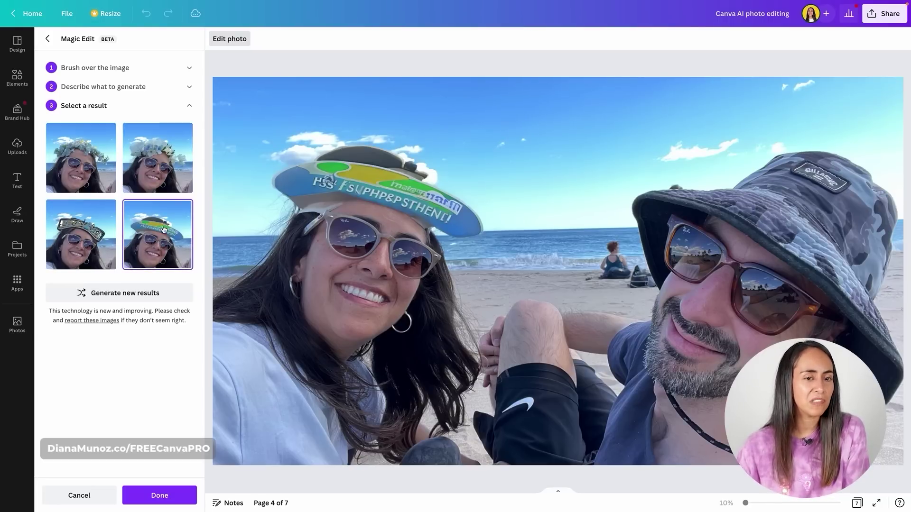
click(82, 244)
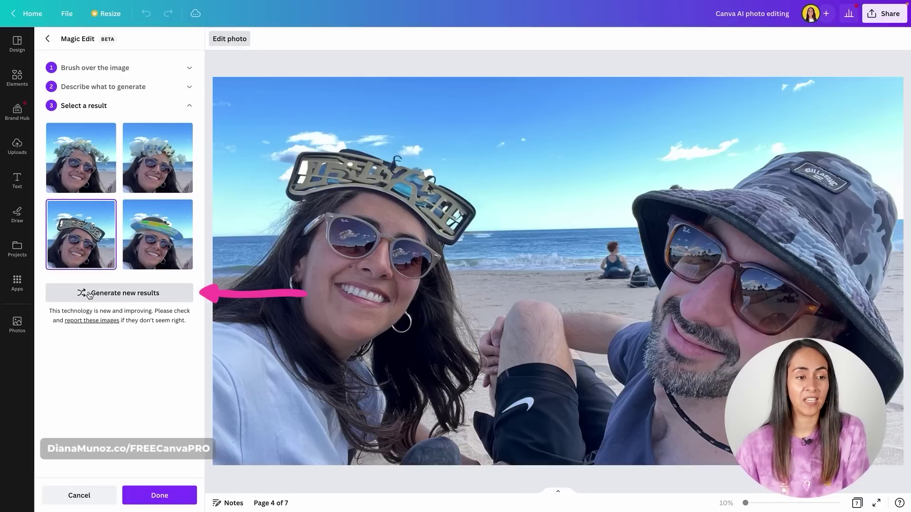
click(164, 295)
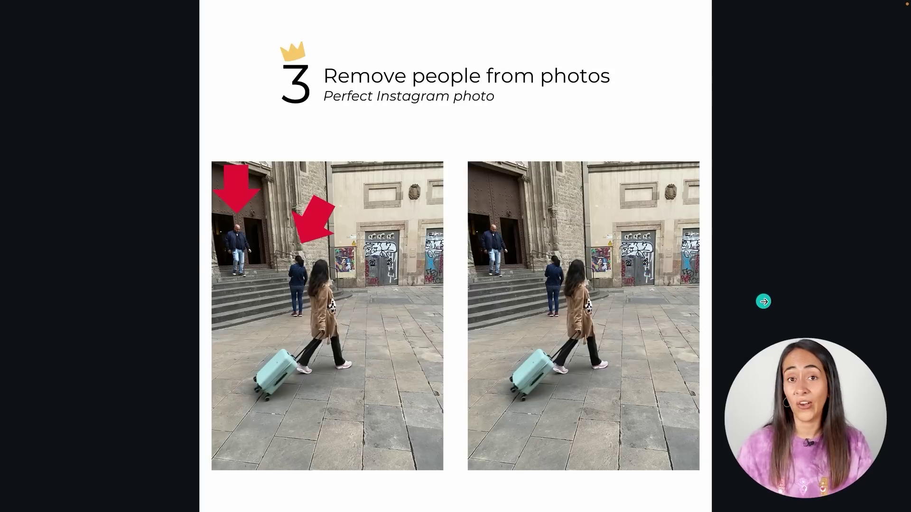
Leave the full-screen presentation and open the right-hand street photo on page 5 in Magic Eraser.
key(Escape)
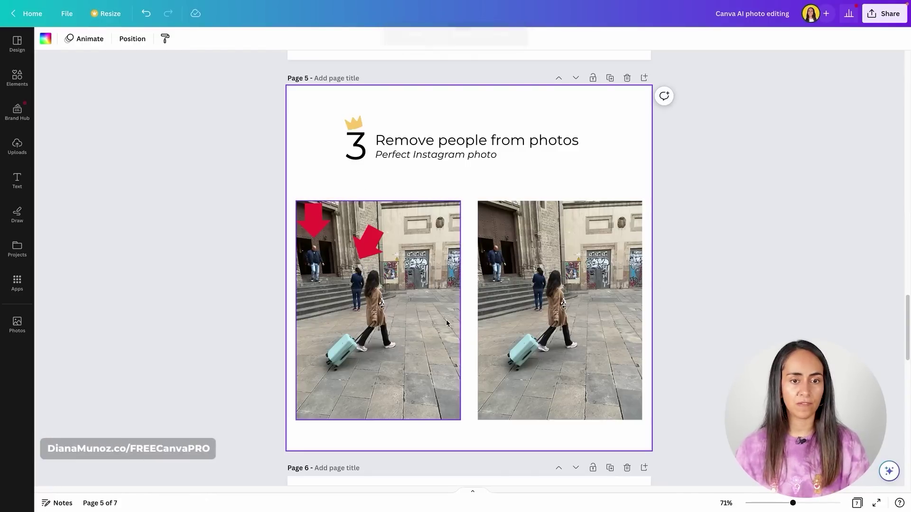
click(586, 301)
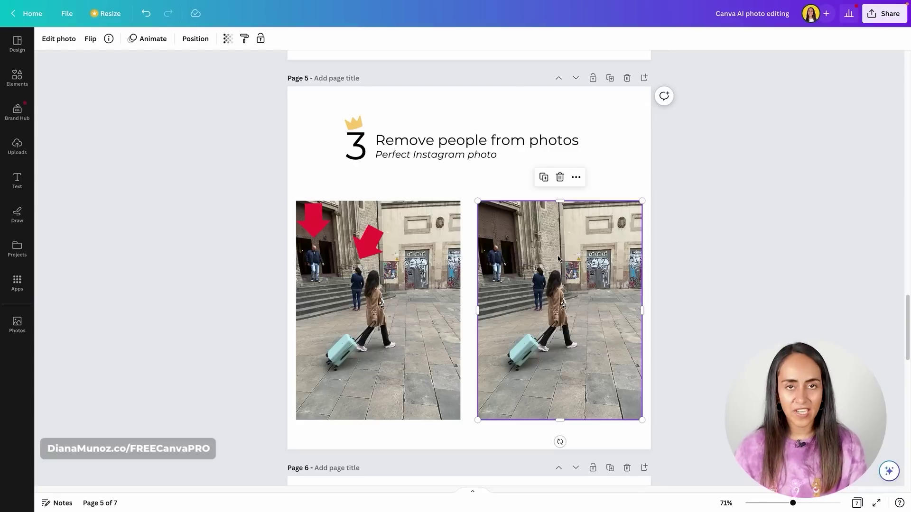
click(59, 39)
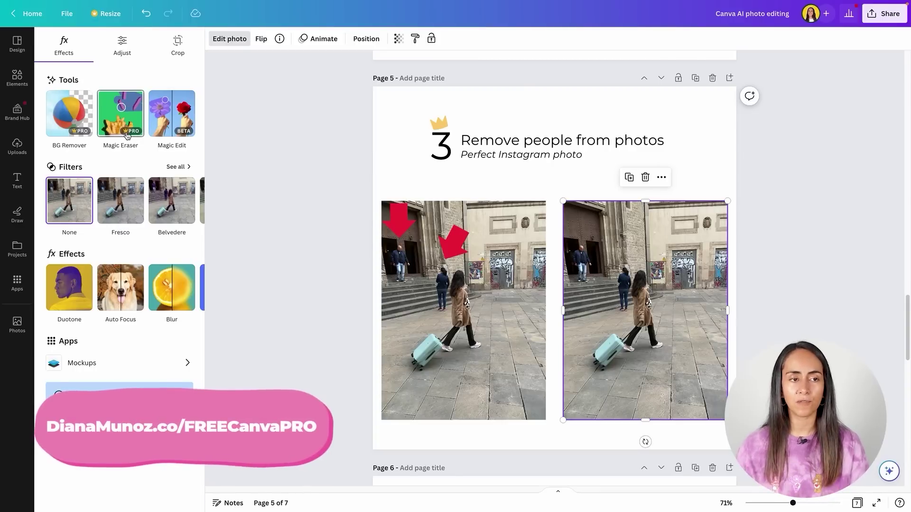
click(123, 109)
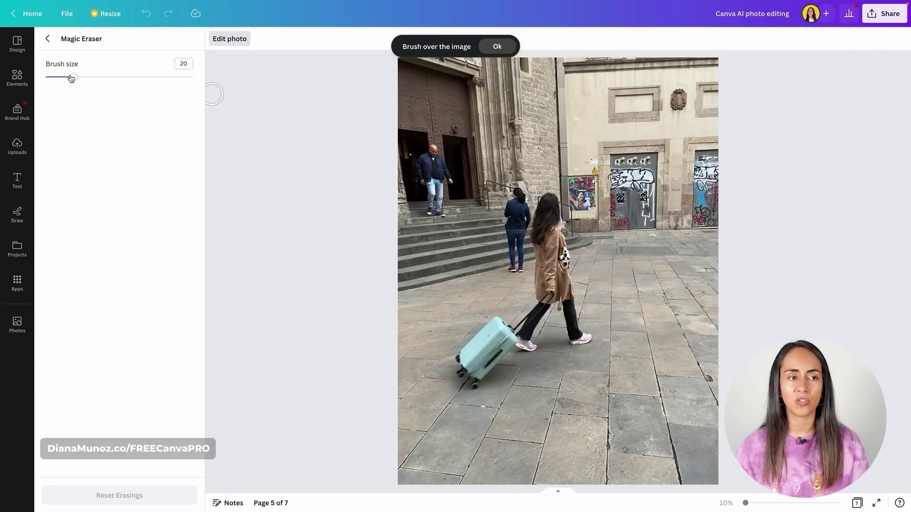
Set the brush size to 10, erase the man at the doorway and the person on the steps, and return to the page.
drag(74, 77, 67, 77)
click(58, 83)
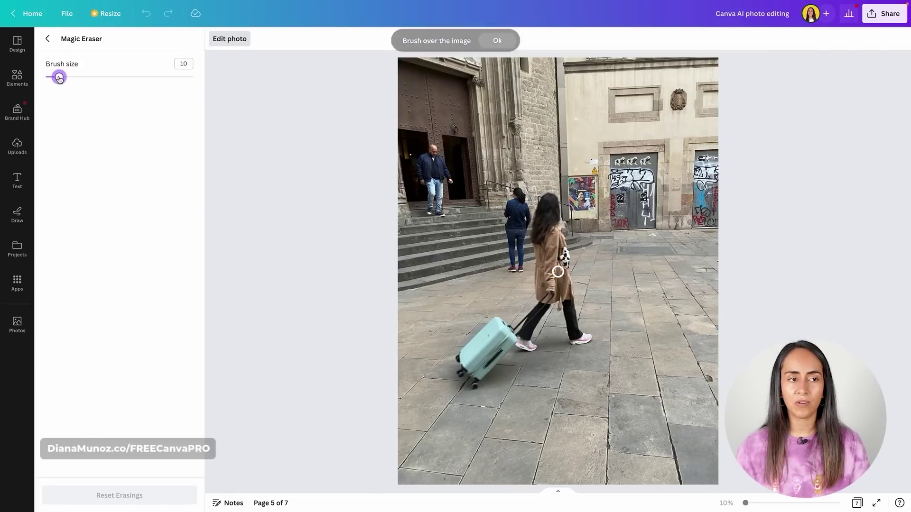
mouse_move(432, 149)
mouse_down()
mouse_move(447, 175)
mouse_move(435, 160)
mouse_move(433, 206)
mouse_up()
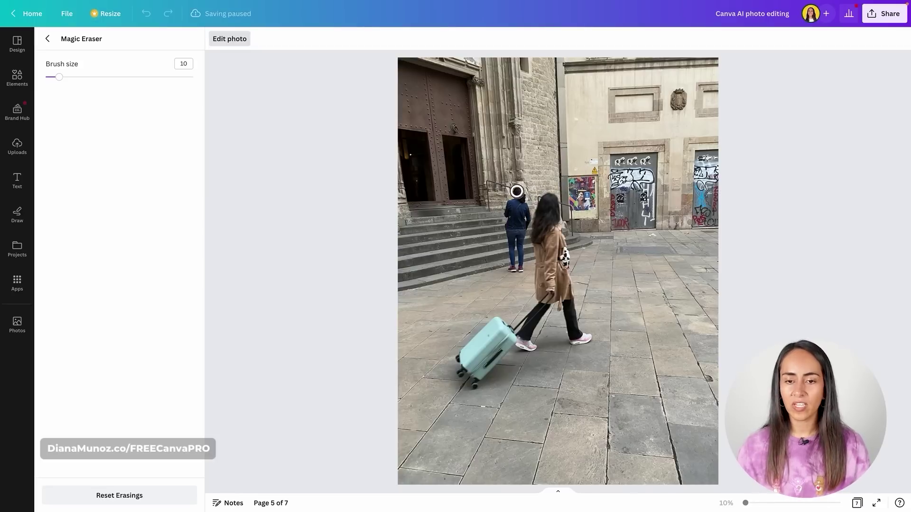
mouse_move(521, 197)
mouse_down()
mouse_move(521, 268)
mouse_move(513, 268)
mouse_move(517, 196)
mouse_move(517, 231)
mouse_up()
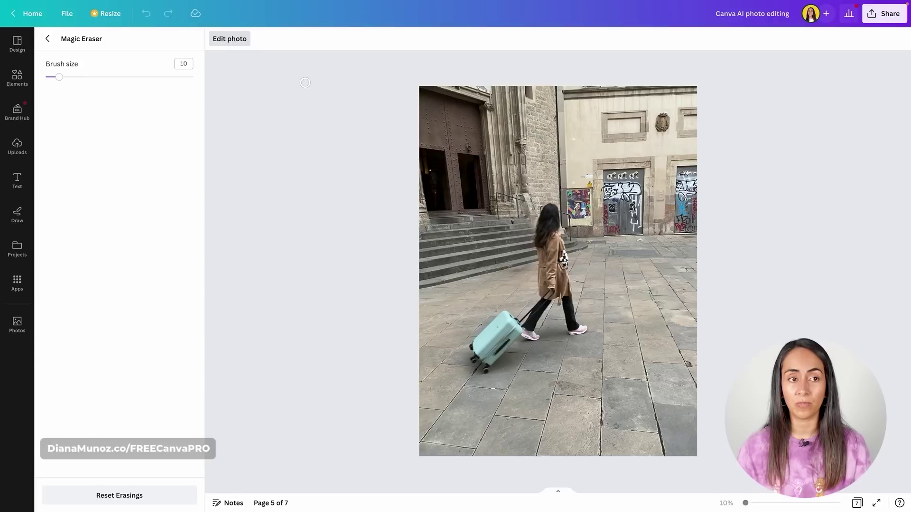
click(229, 39)
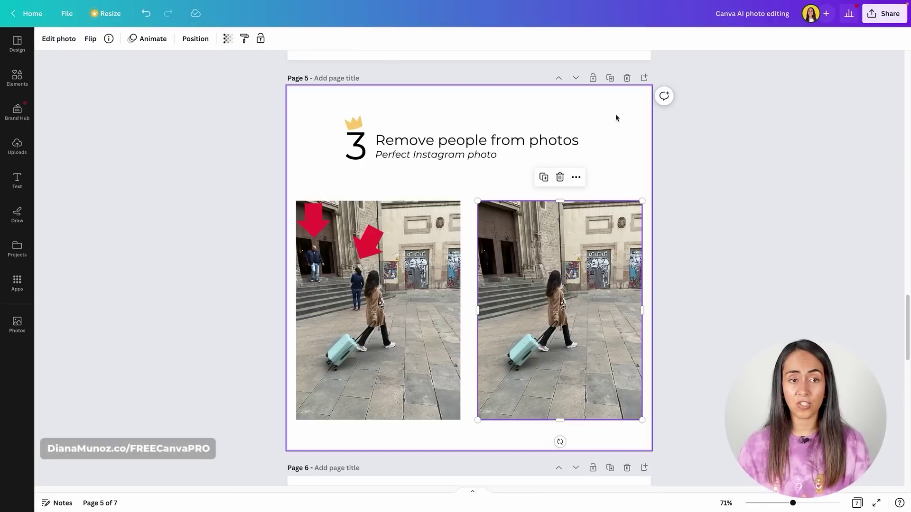
click(631, 156)
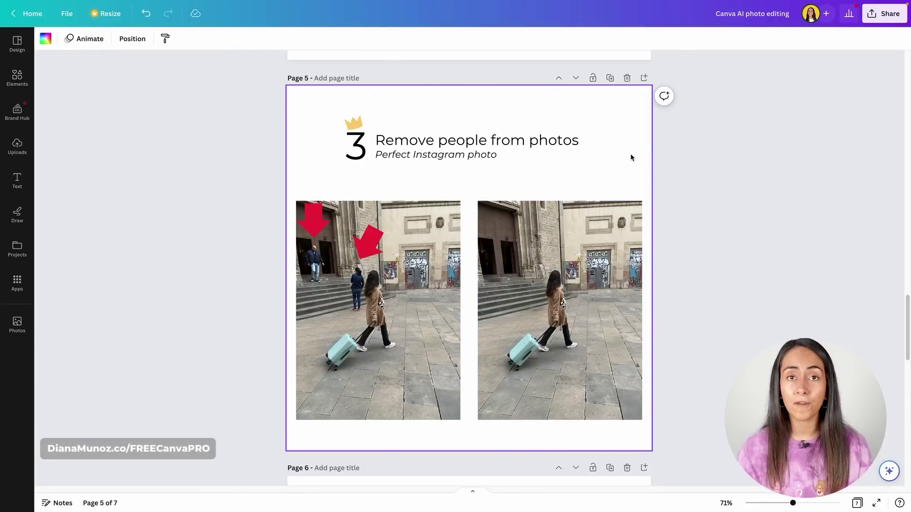